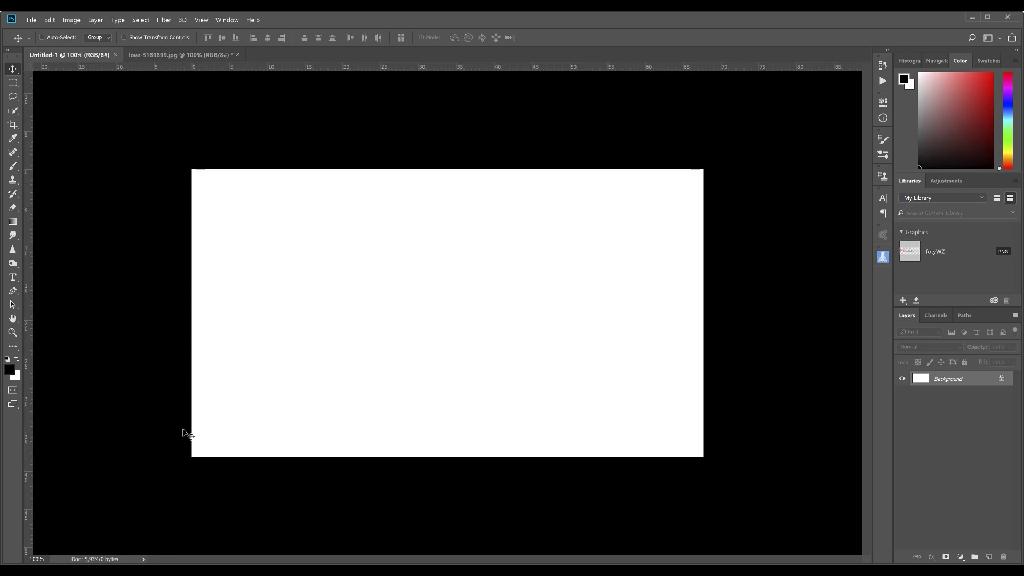
click(73, 19)
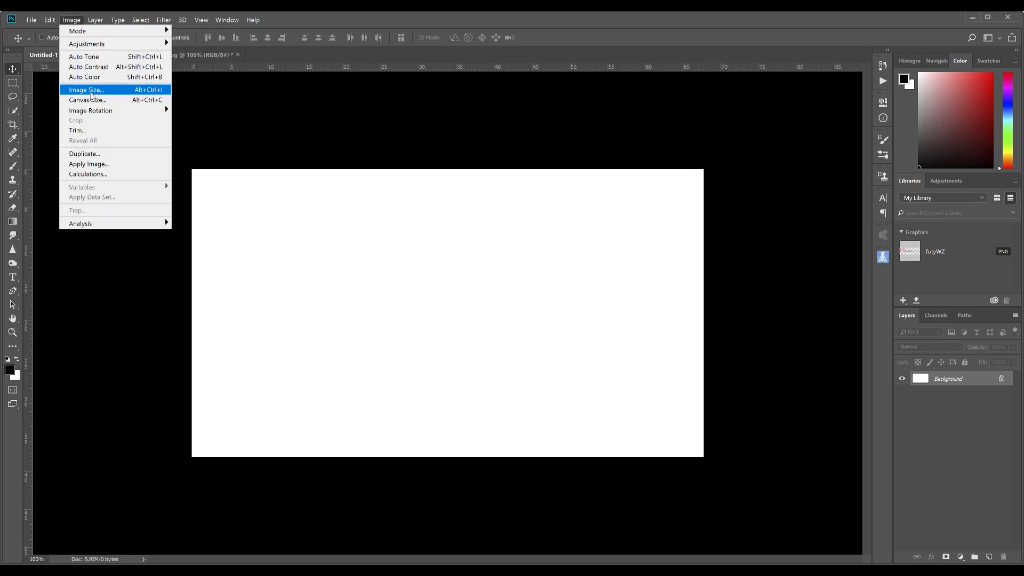
click(94, 93)
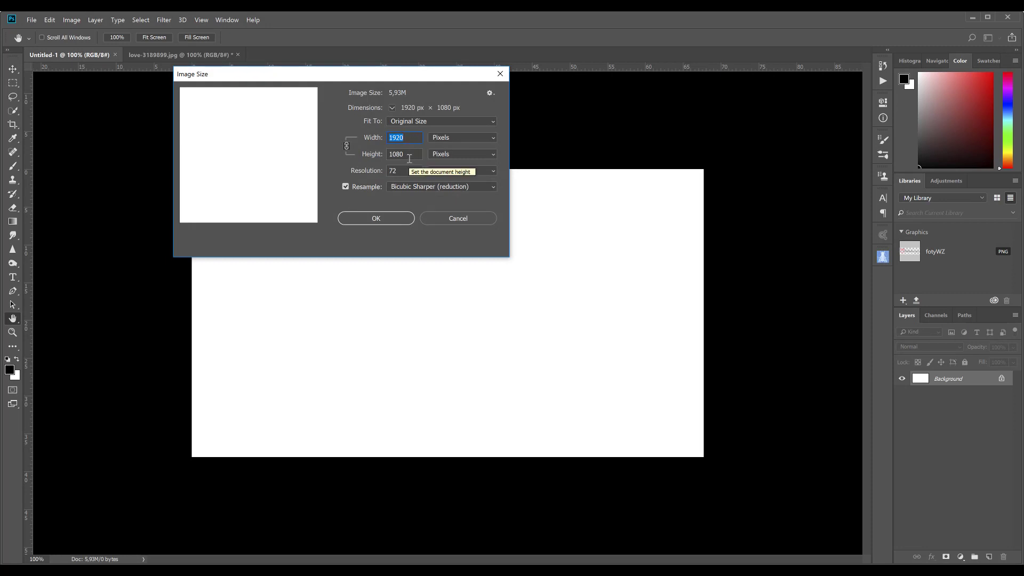
click(458, 219)
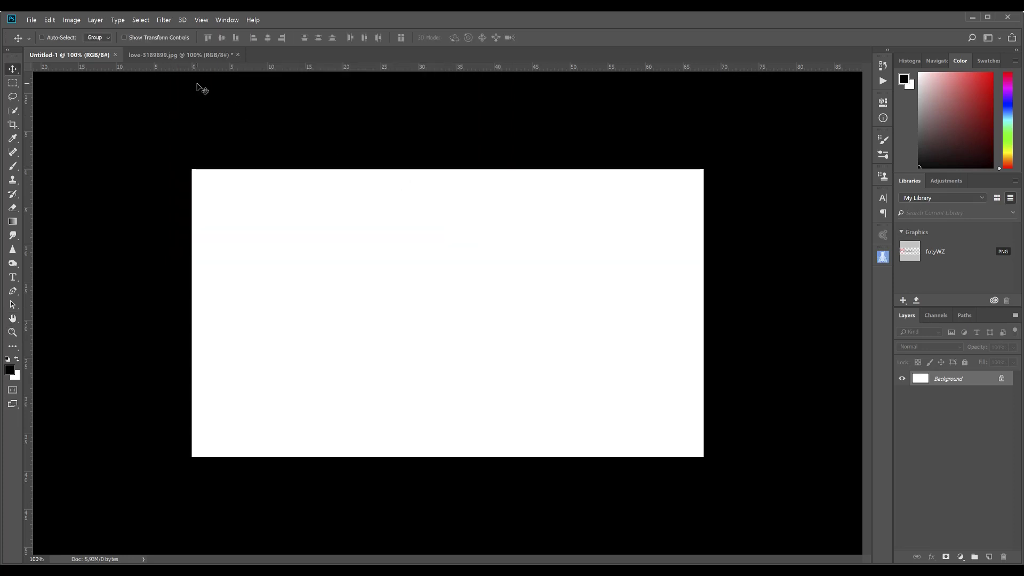
Copy the whole love-3189899.jpg photo and paste it into Untitled-1 as Layer 1.
click(158, 53)
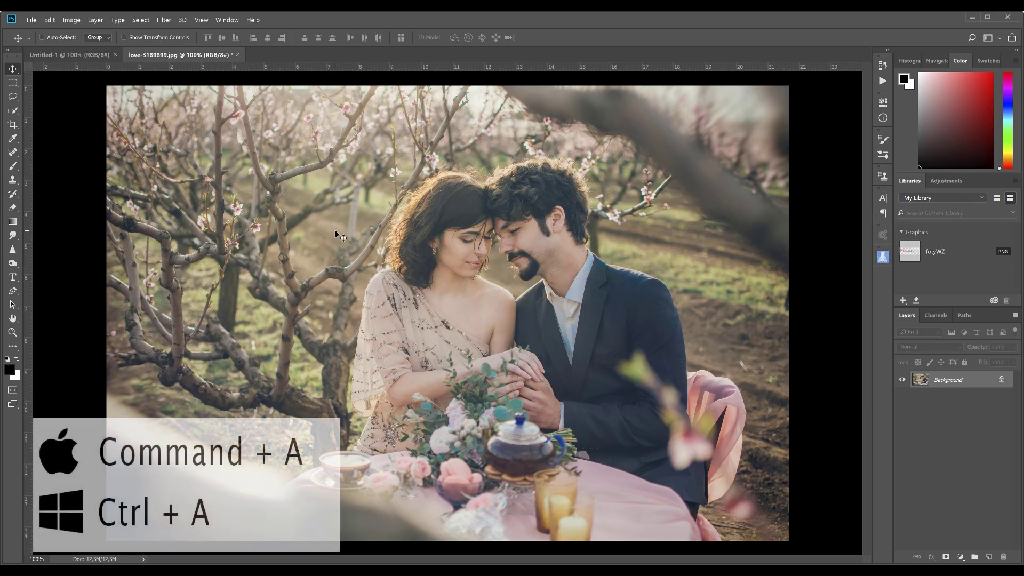
key(ctrl+a)
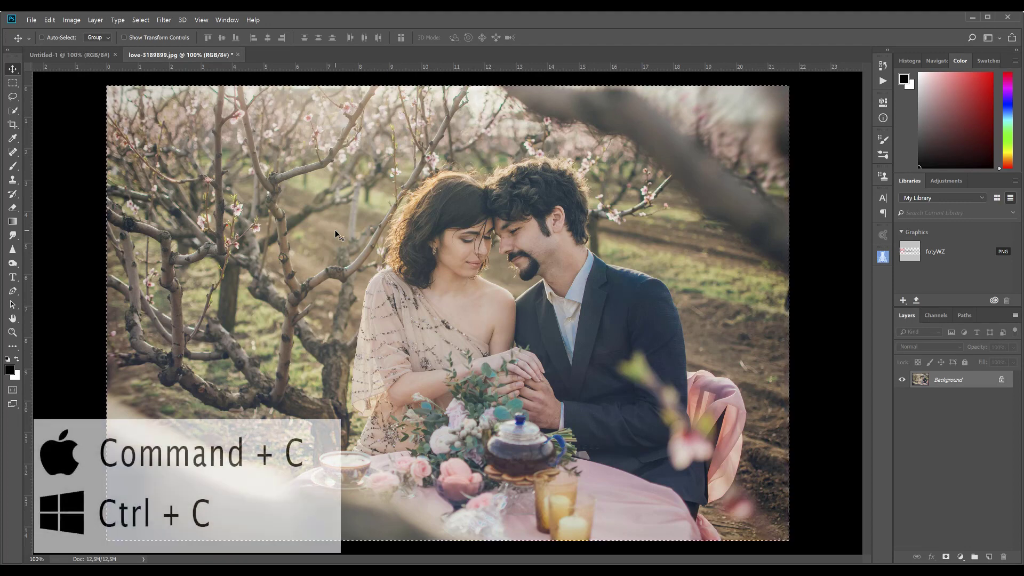
key(ctrl+c)
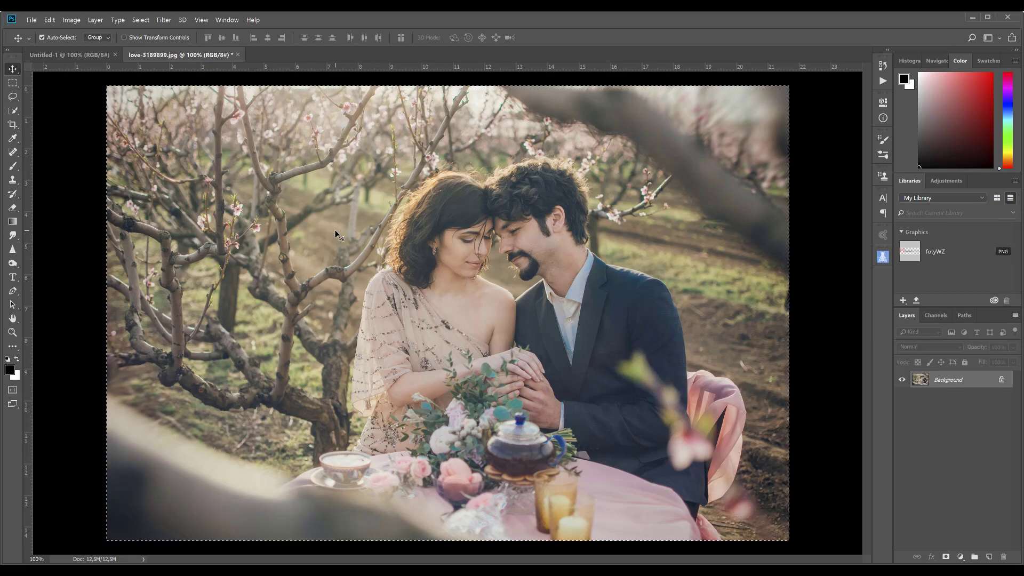
click(80, 55)
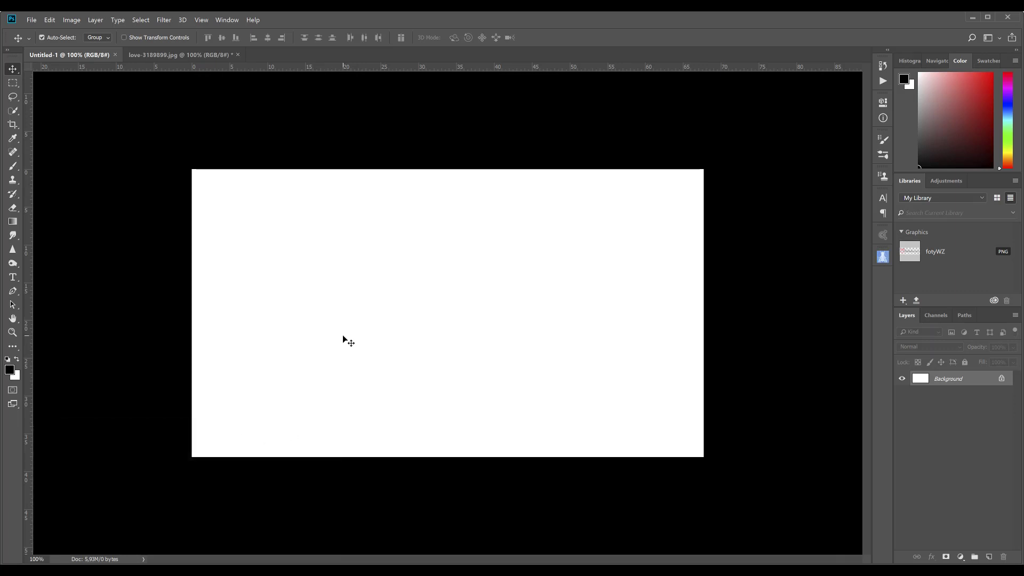
key(ctrl+v)
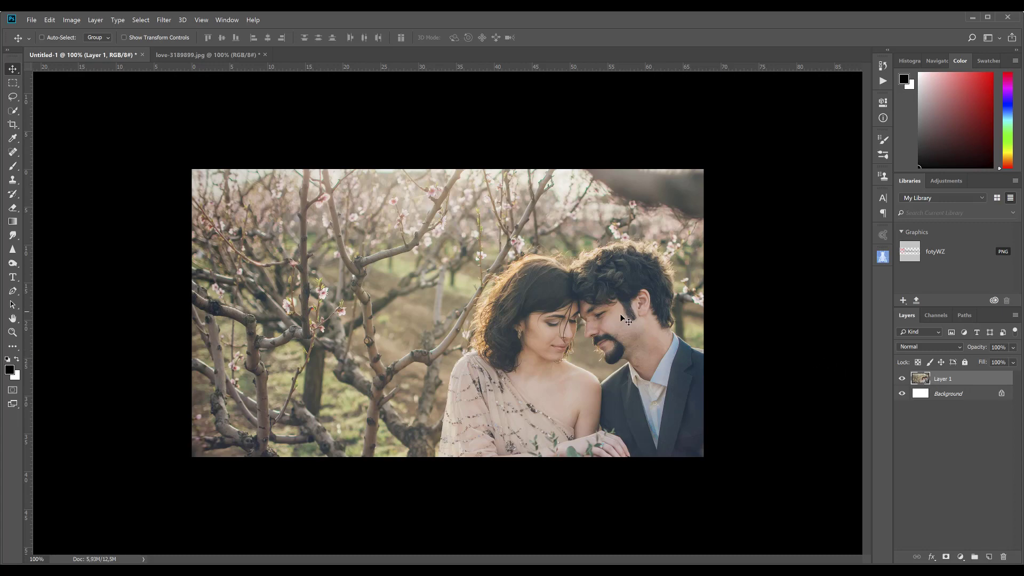
Drag the pasted photo so the couple is centred, and select the Horizontal Type Tool.
drag(617, 324, 557, 280)
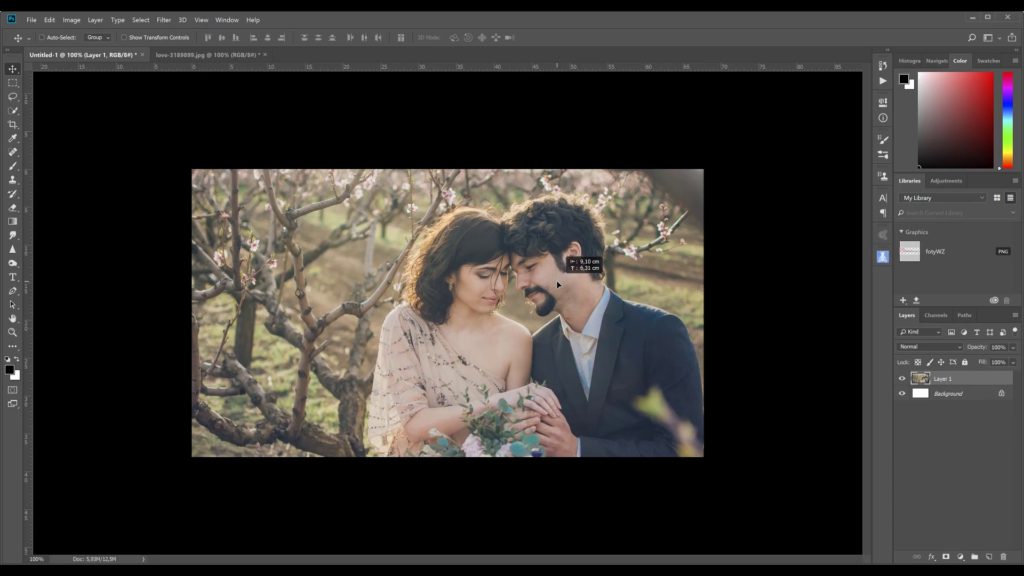
drag(557, 280, 552, 278)
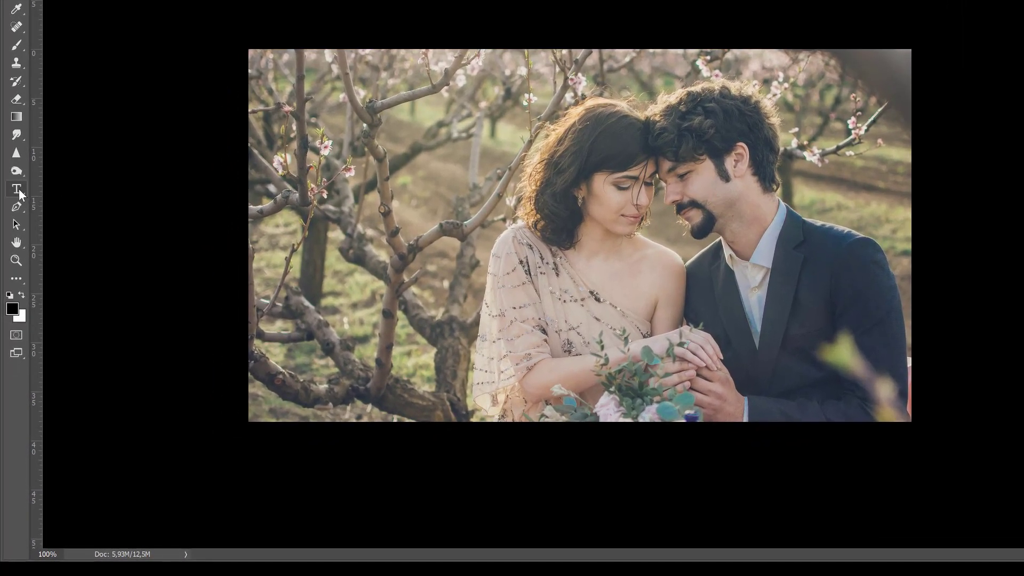
right_click(20, 191)
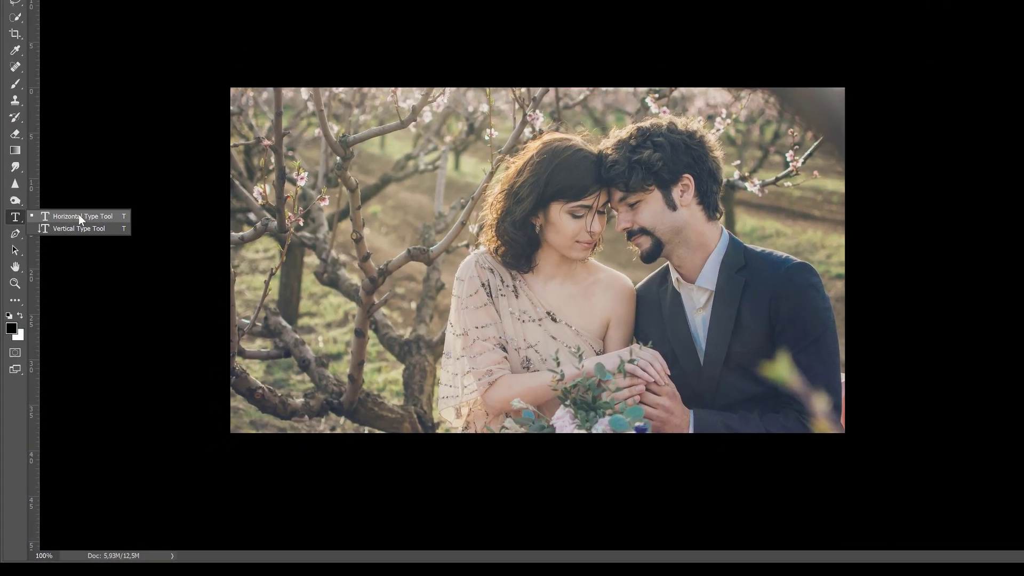
click(88, 188)
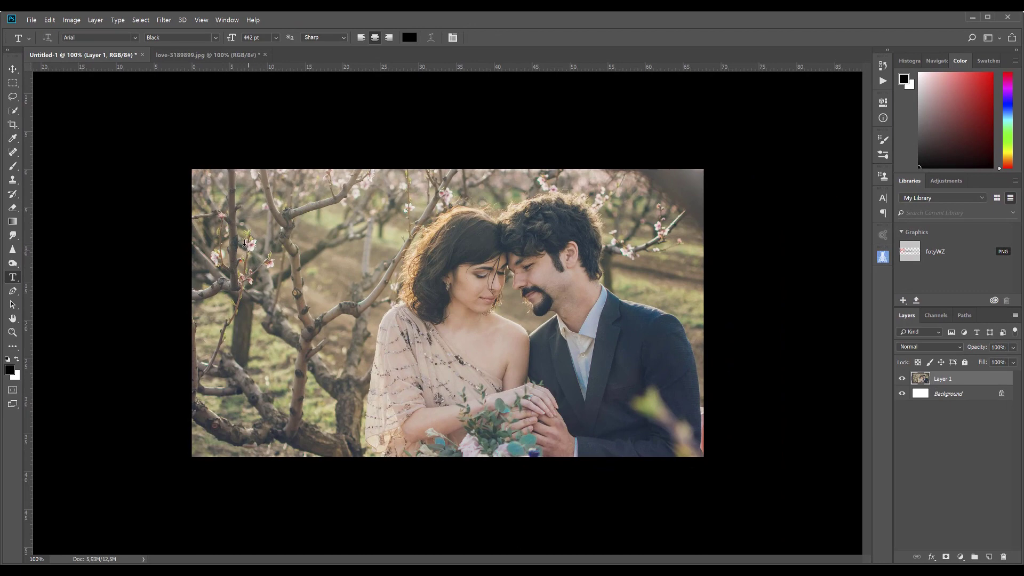
Type LOVE on the photo and drag the text to sit centred over the couple.
click(248, 255)
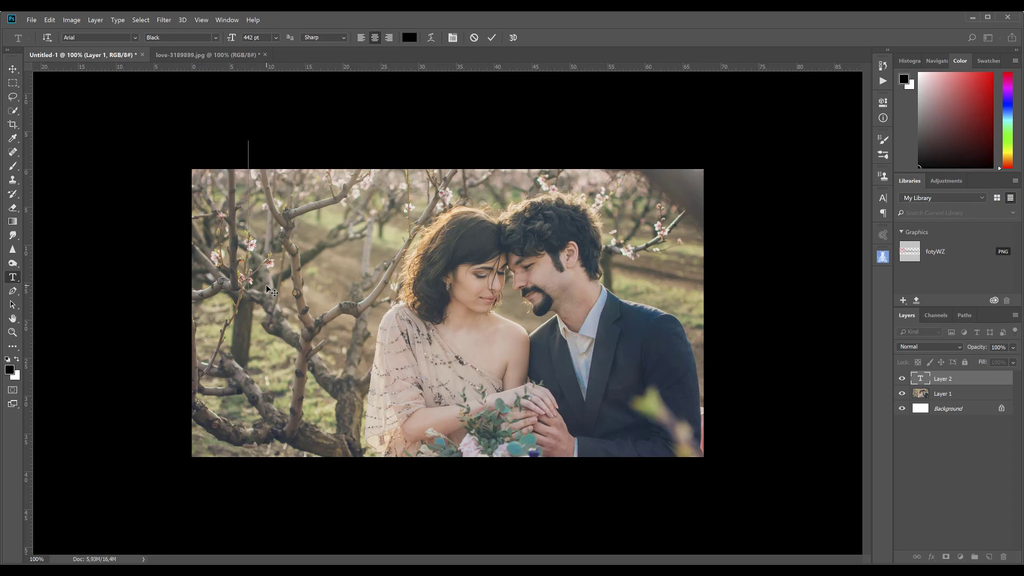
text(L)
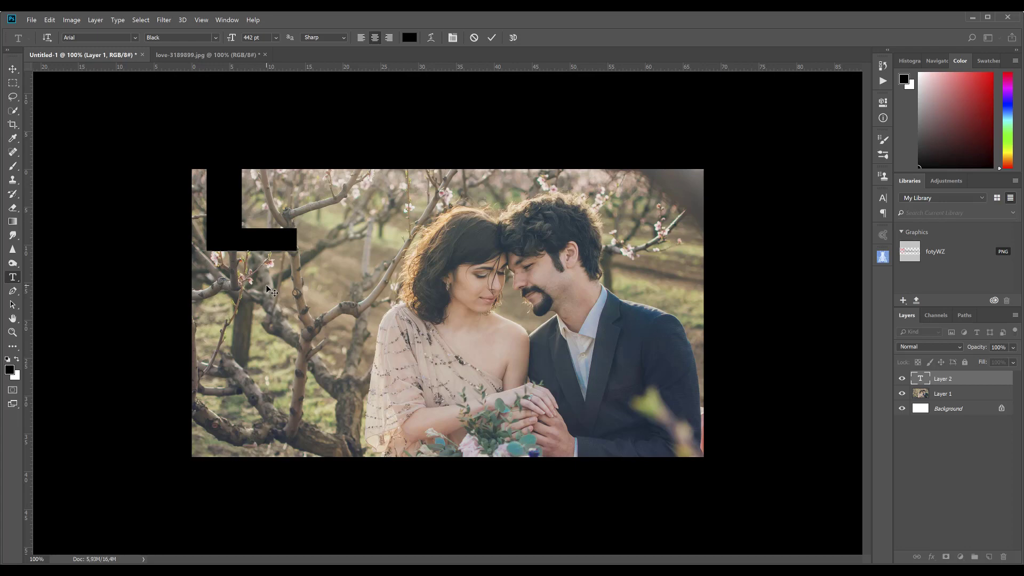
text(OVE)
click(13, 70)
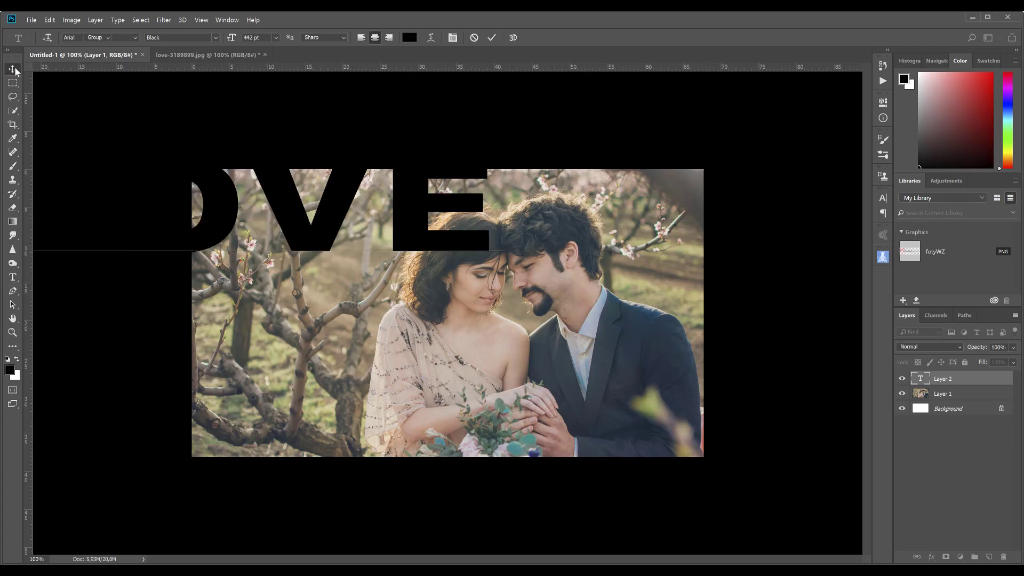
drag(327, 236, 409, 264)
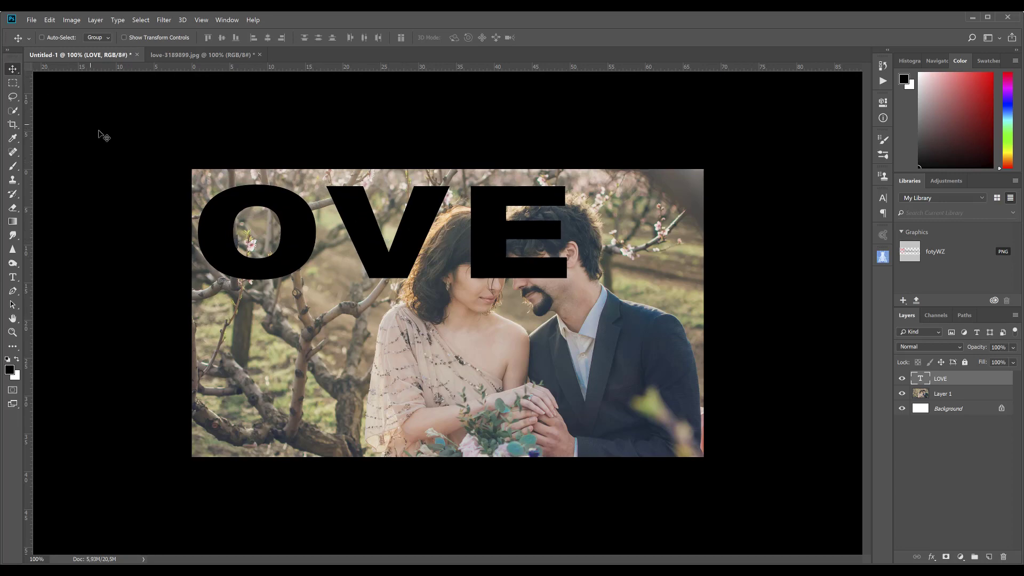
mouse_move(368, 238)
mouse_down()
mouse_move(407, 254)
mouse_move(500, 259)
mouse_move(492, 268)
mouse_up()
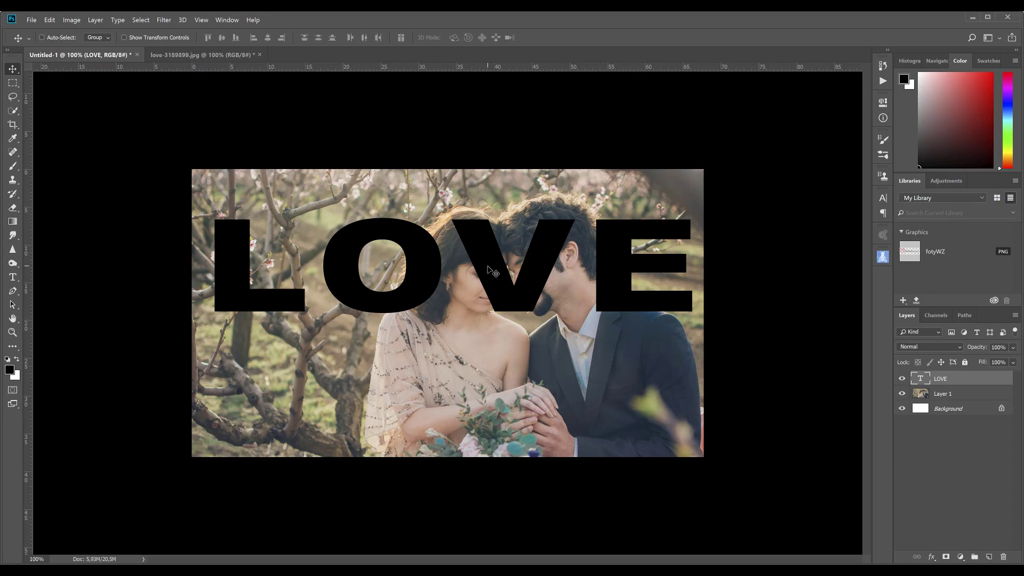
drag(492, 268, 477, 268)
Duplicate Layer 1, move the copy above LOVE, and clip it to the text.
click(942, 394)
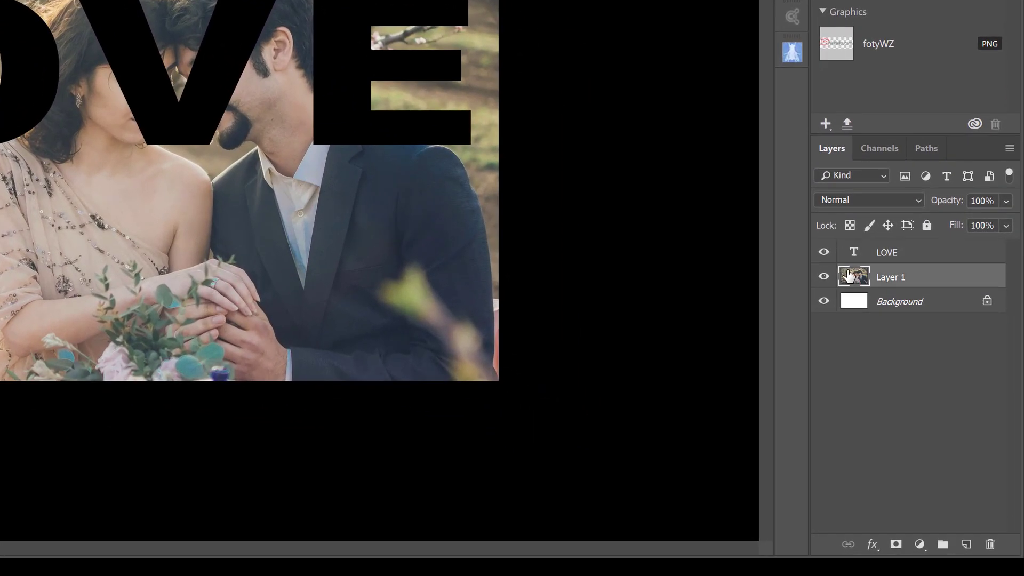
drag(849, 276, 967, 544)
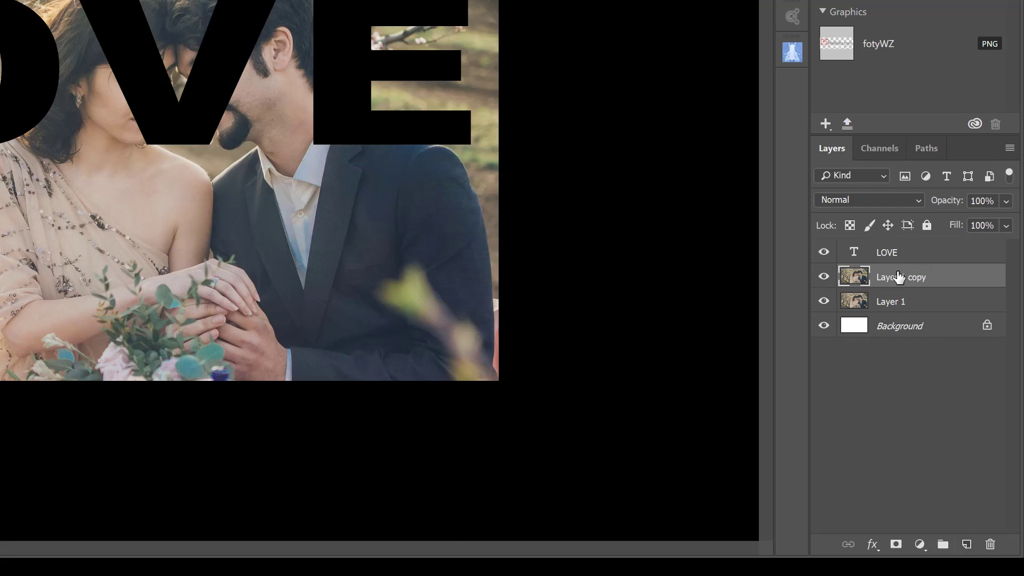
drag(900, 277, 890, 257)
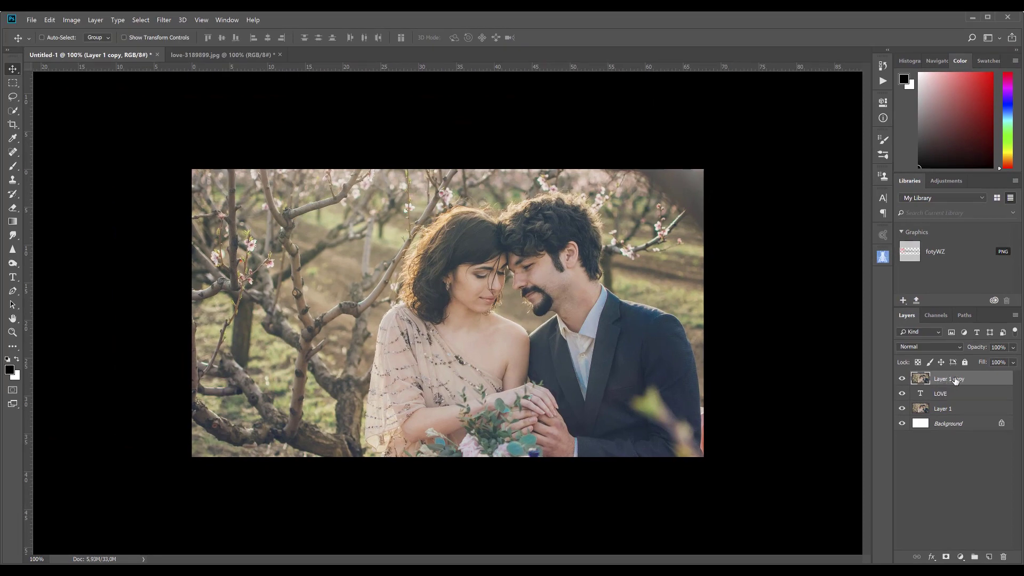
right_click(957, 380)
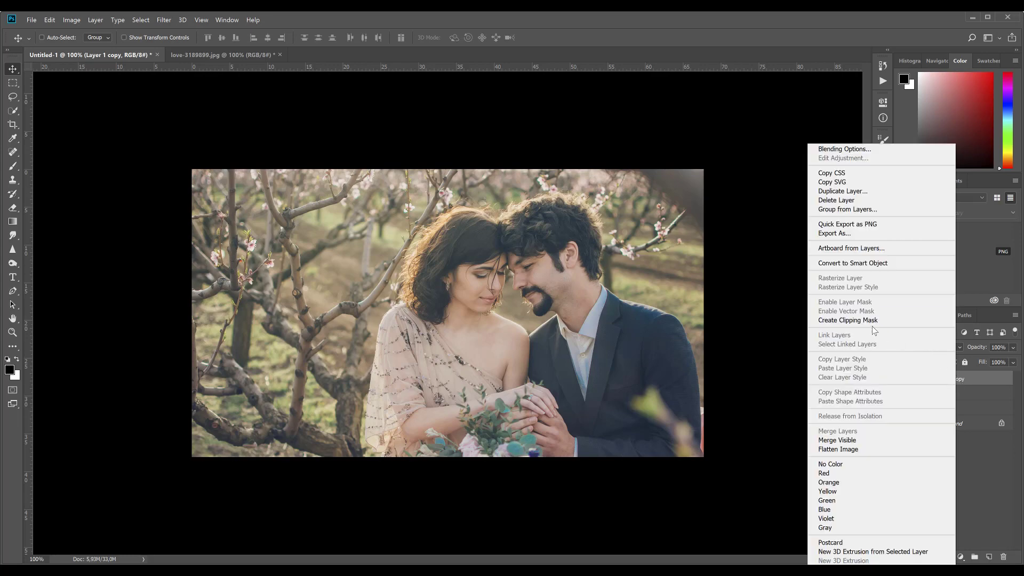
click(849, 320)
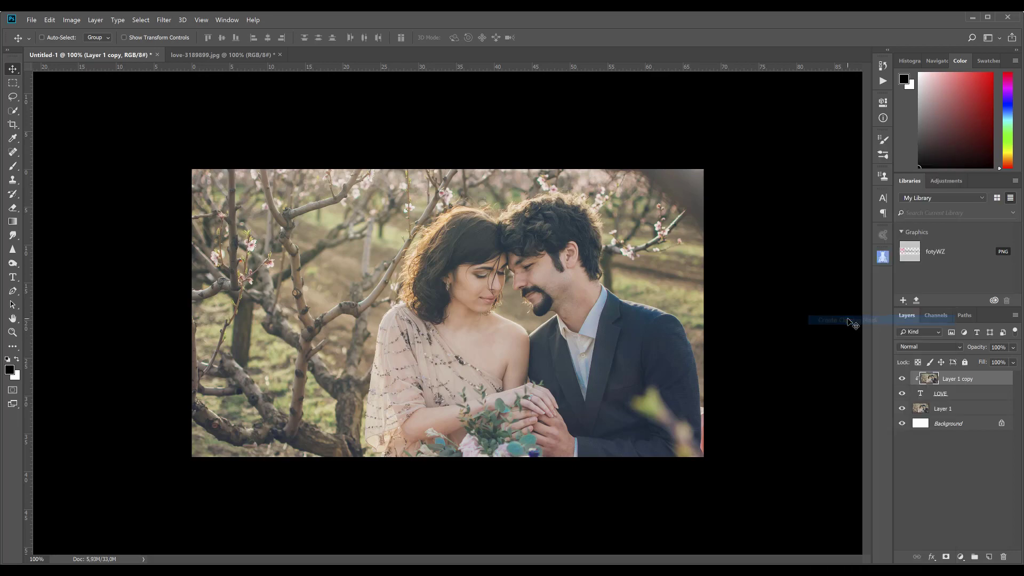
Convert the original Layer 1 photo into a Smart Object.
click(921, 409)
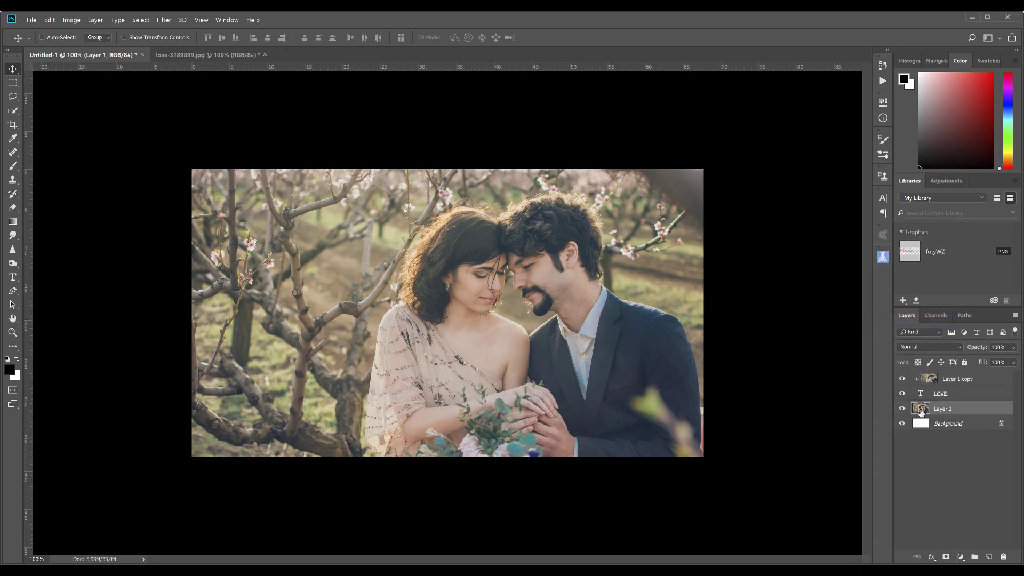
right_click(960, 410)
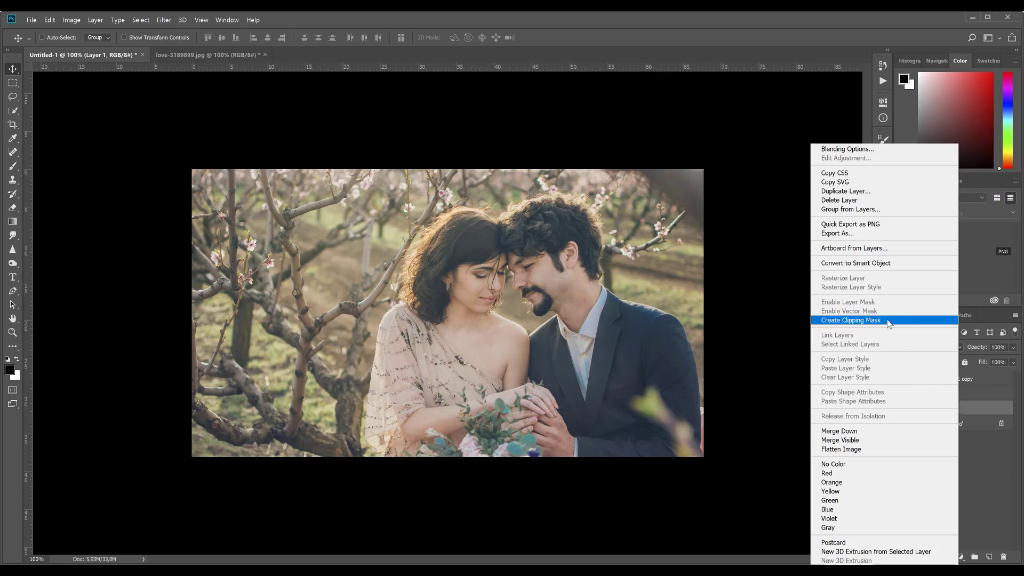
click(845, 264)
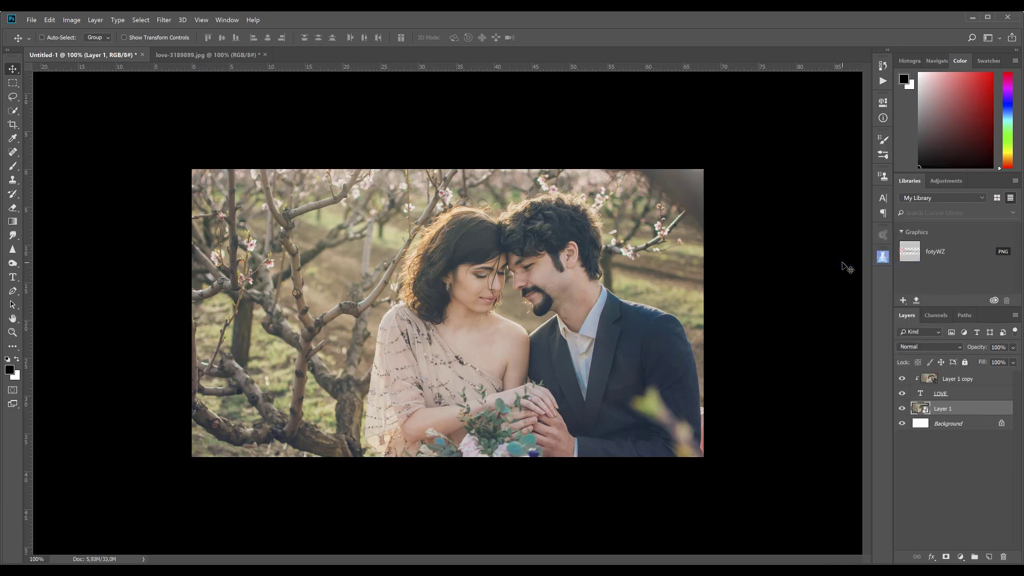
Apply a Gaussian Blur with a 9,6-pixel radius to the Layer 1 smart object.
click(166, 20)
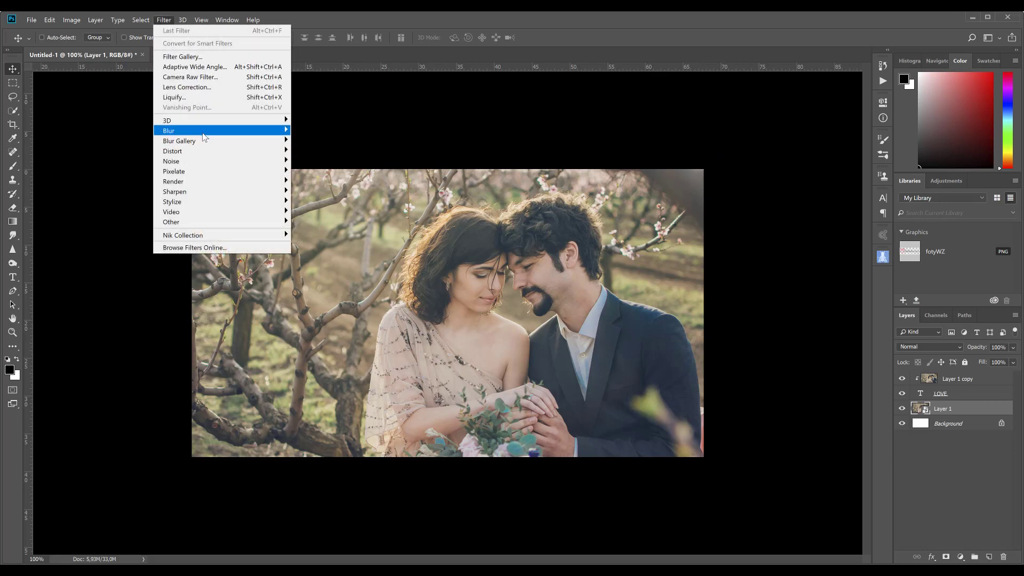
mouse_move(220, 130)
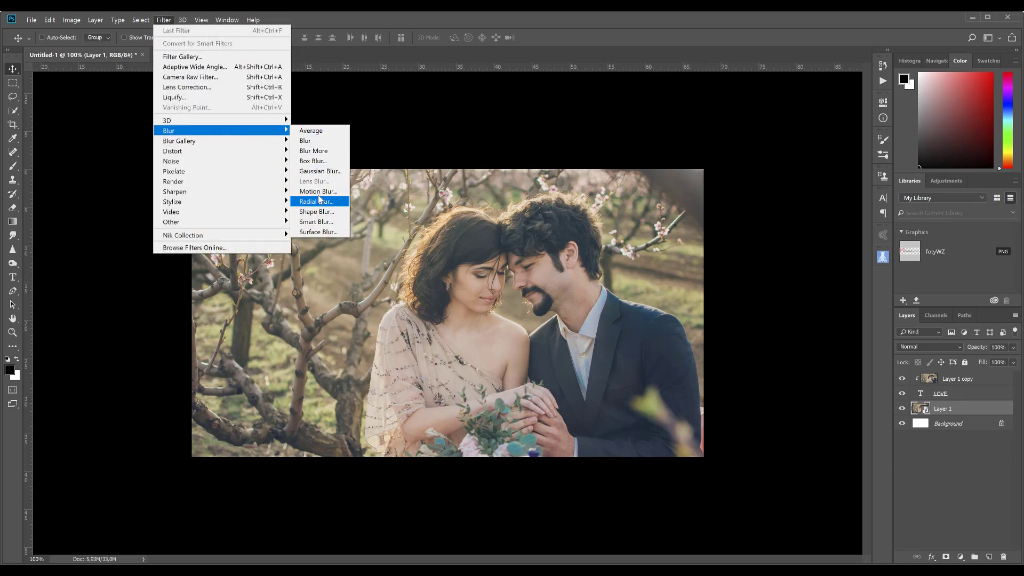
click(323, 171)
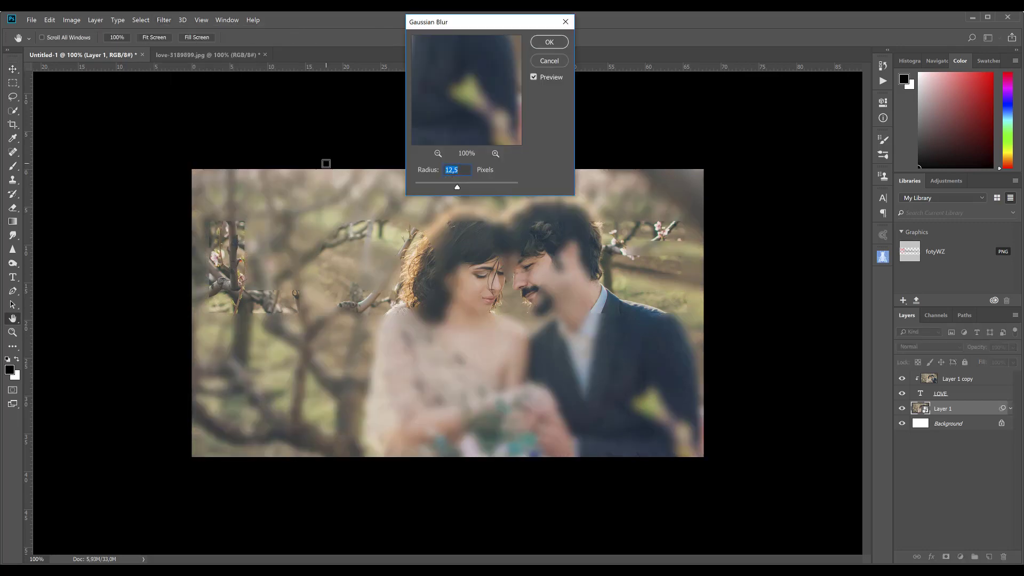
drag(458, 191, 458, 191)
key(Return)
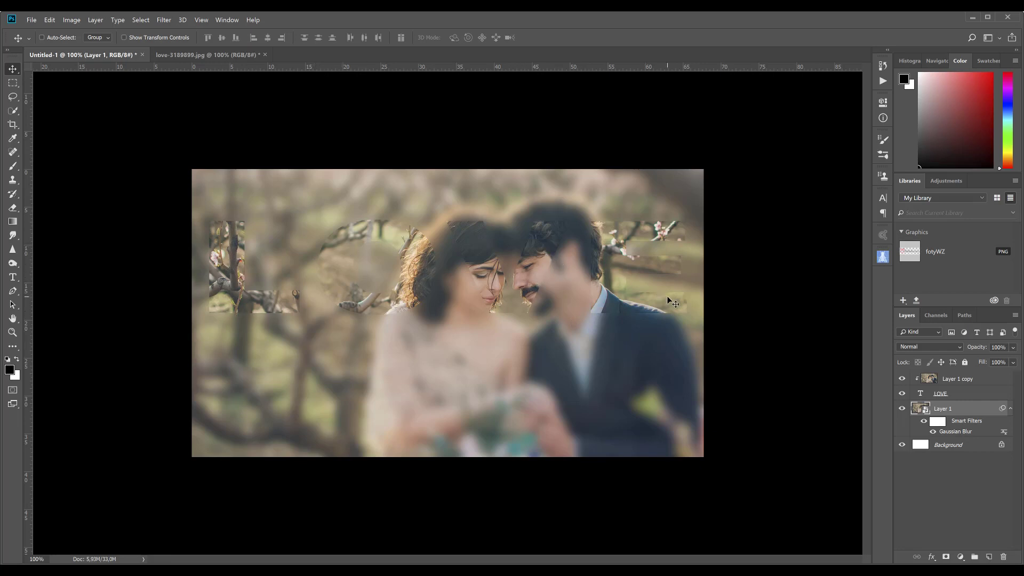
Open the LOVE layer's Blending Options and enable Drop Shadow.
click(921, 395)
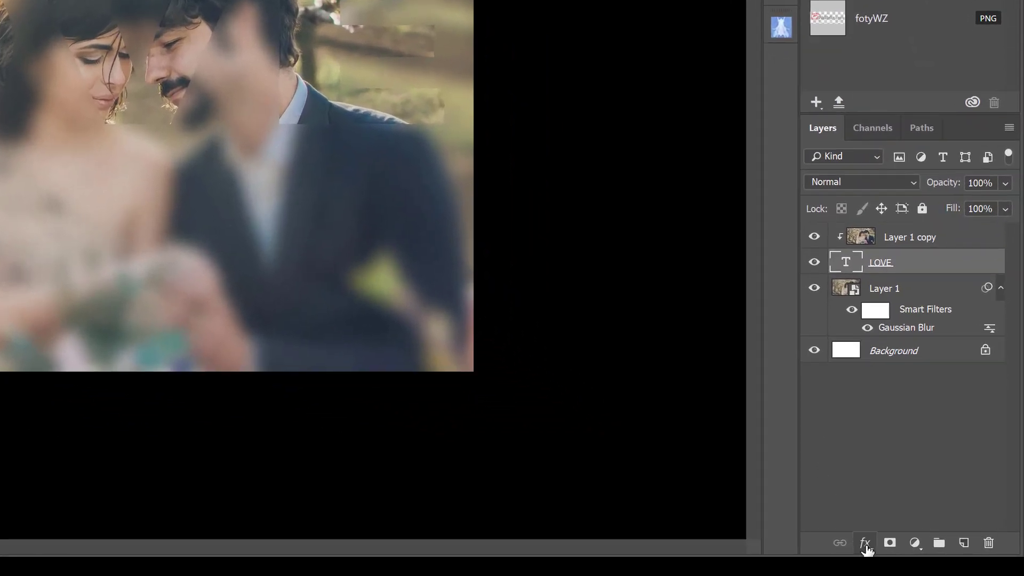
click(865, 543)
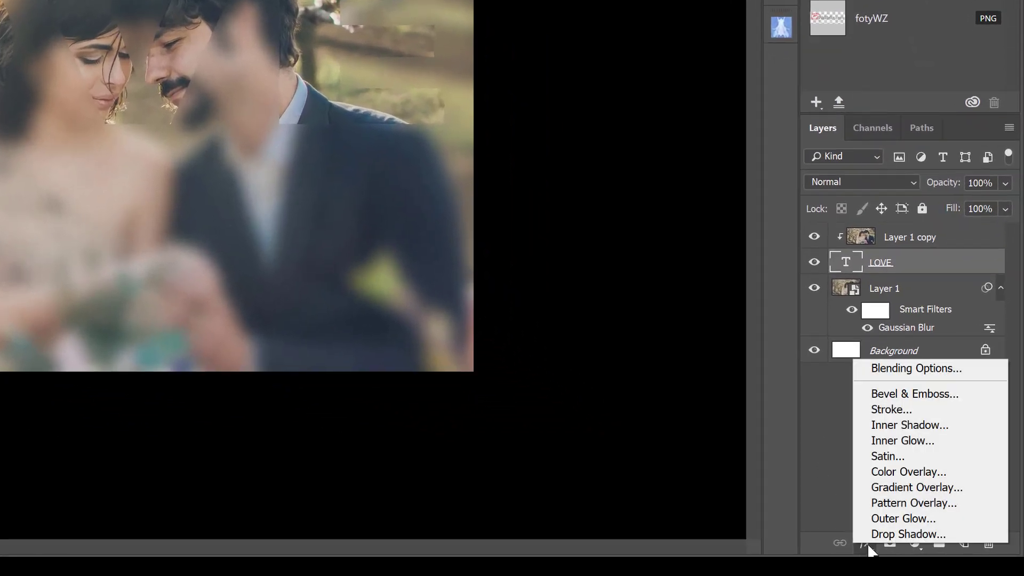
click(920, 368)
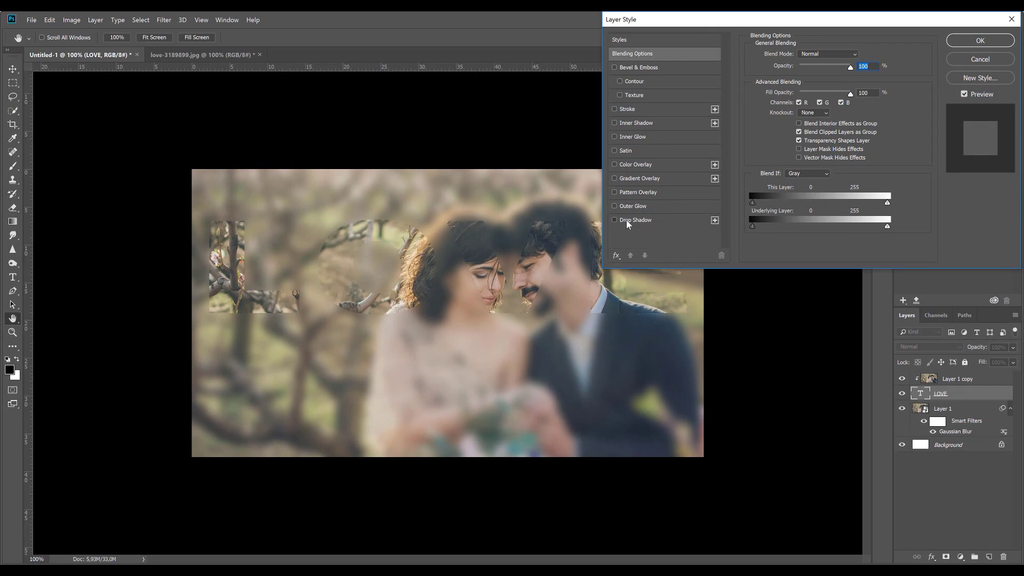
click(627, 222)
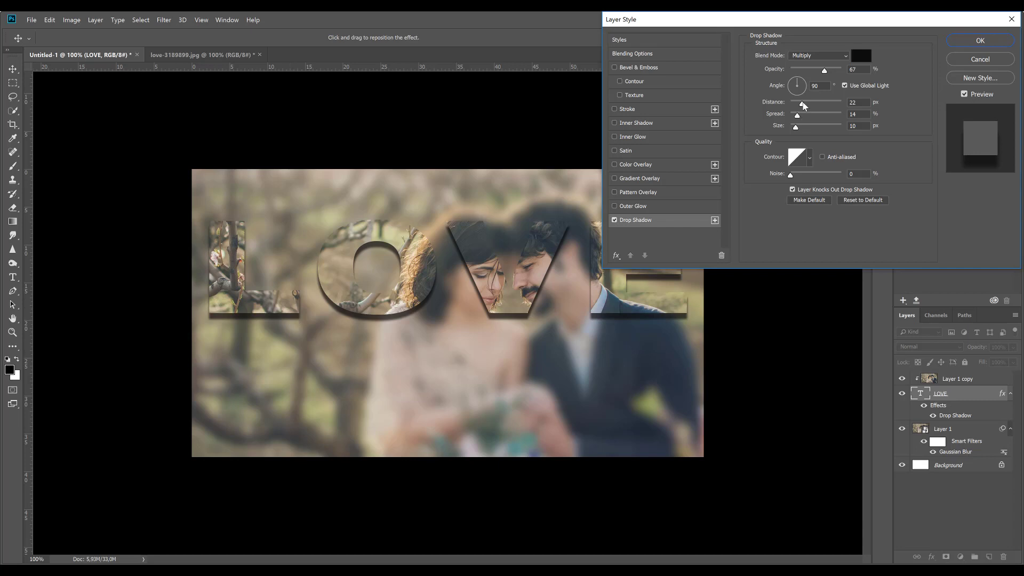
Set the drop shadow to distance 29 px, spread 22%, size 8 px, opacity 70%.
drag(803, 104, 809, 104)
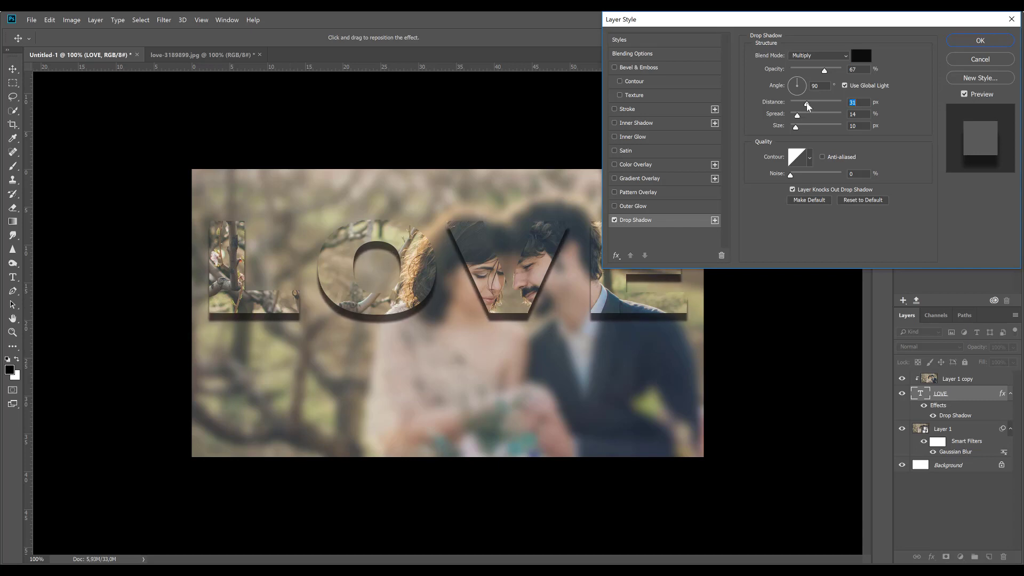
drag(809, 103, 820, 106)
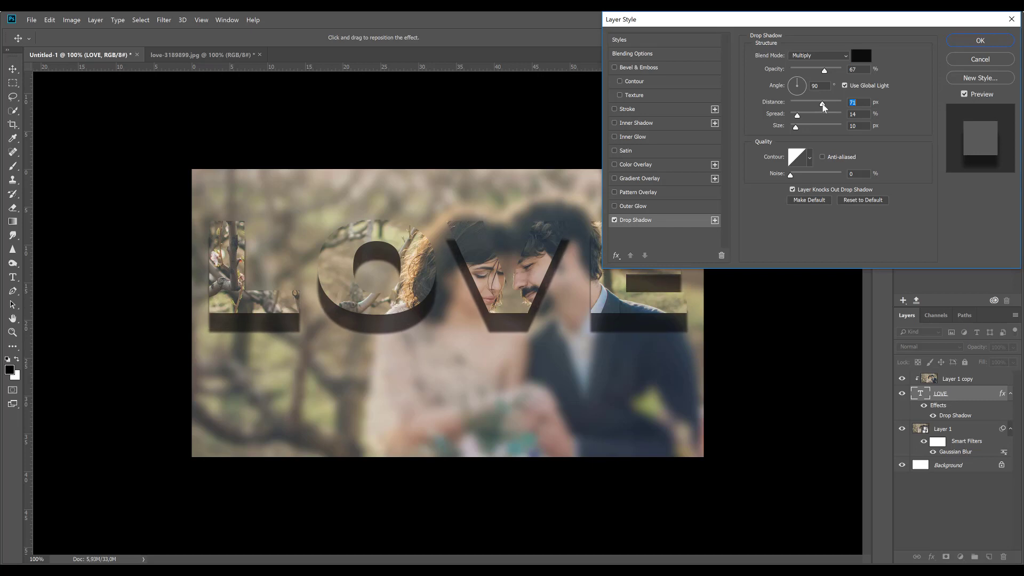
drag(819, 106, 836, 106)
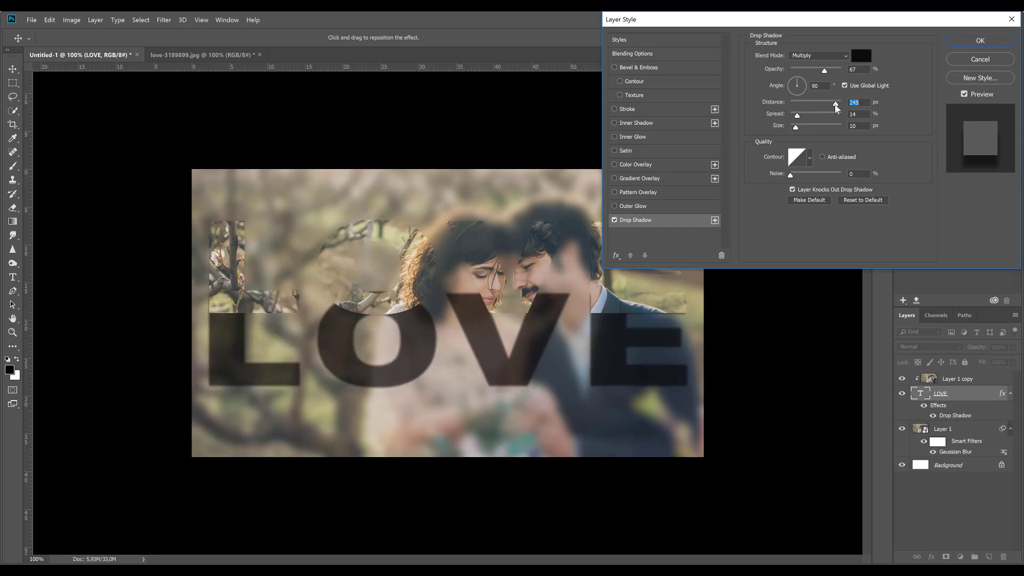
drag(836, 107, 807, 107)
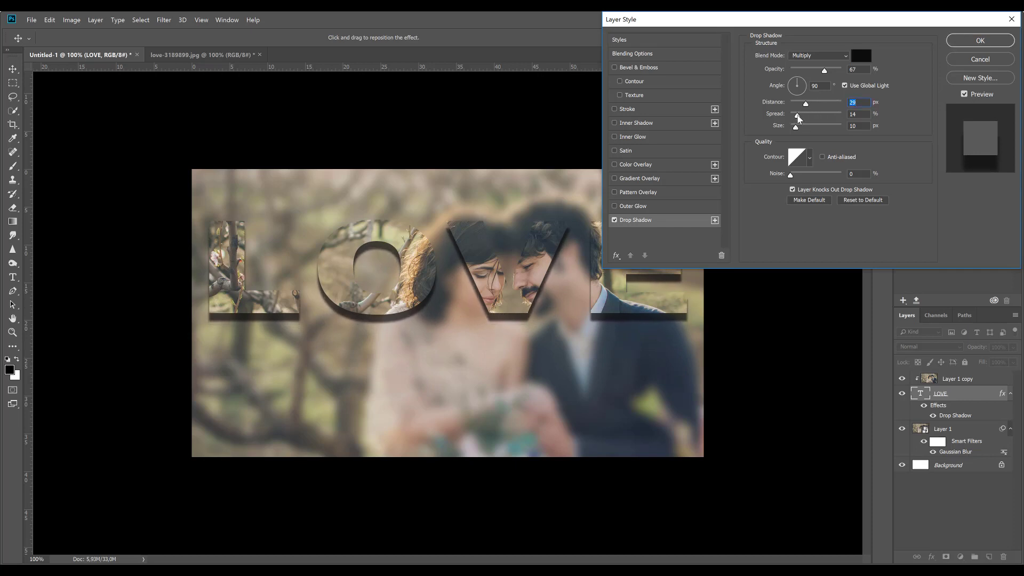
mouse_move(797, 115)
mouse_down()
mouse_move(826, 115)
mouse_move(802, 116)
mouse_up()
mouse_move(794, 127)
mouse_down()
mouse_move(804, 128)
mouse_move(795, 128)
mouse_up()
drag(796, 128, 795, 128)
drag(825, 72, 825, 76)
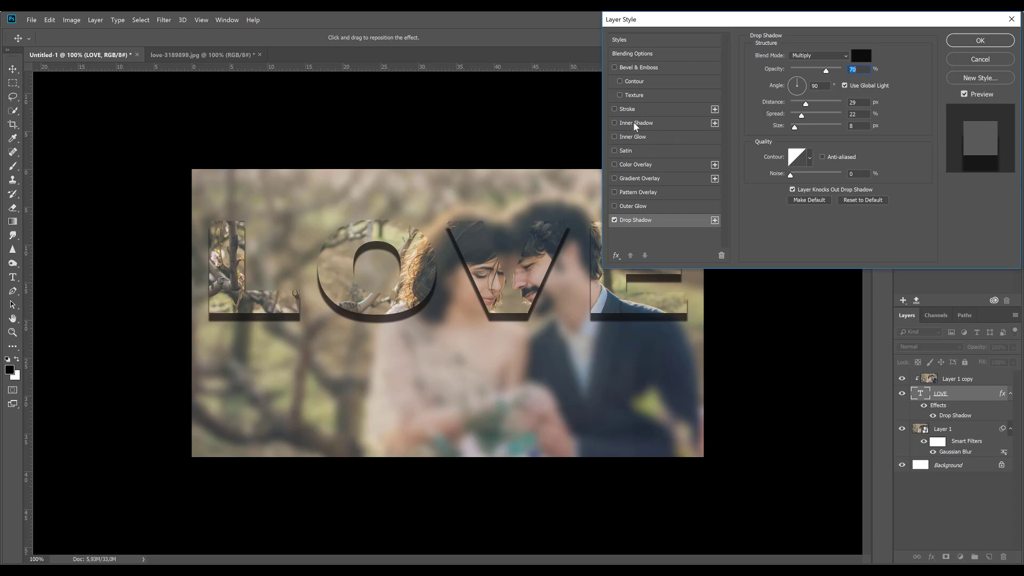
Add a Stroke to the LOVE text and set its colour to near-white.
click(621, 109)
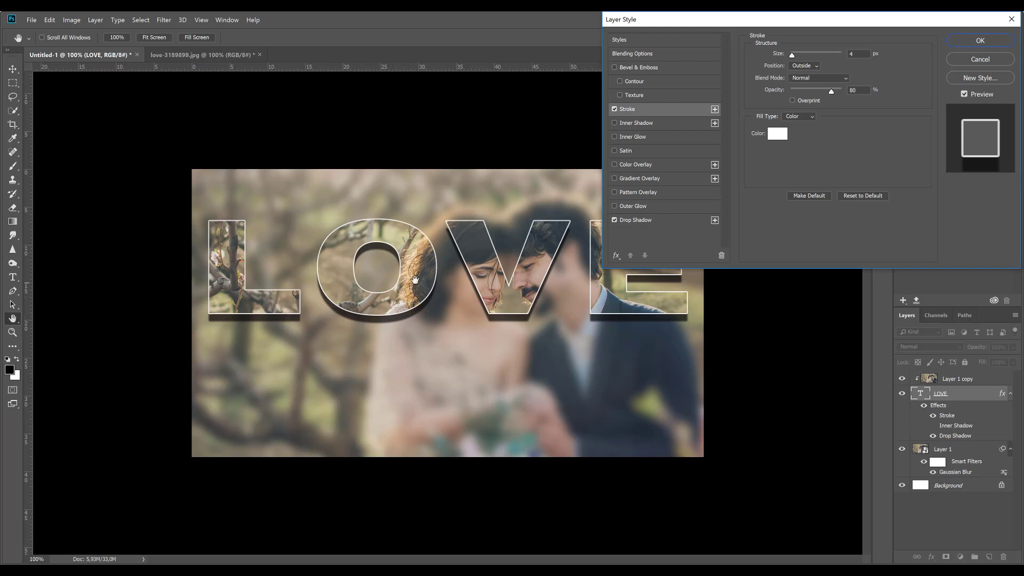
click(777, 134)
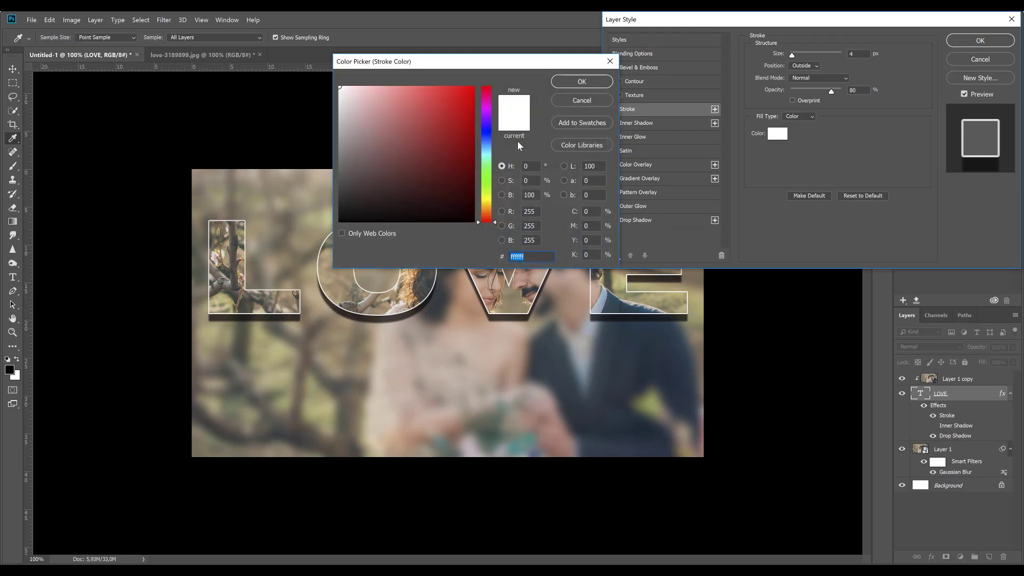
click(463, 97)
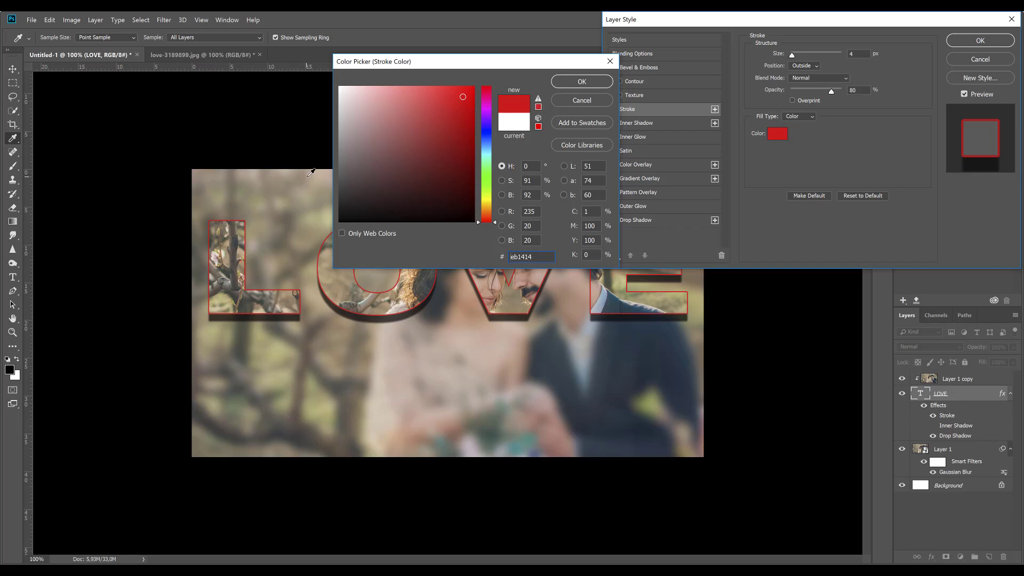
click(341, 87)
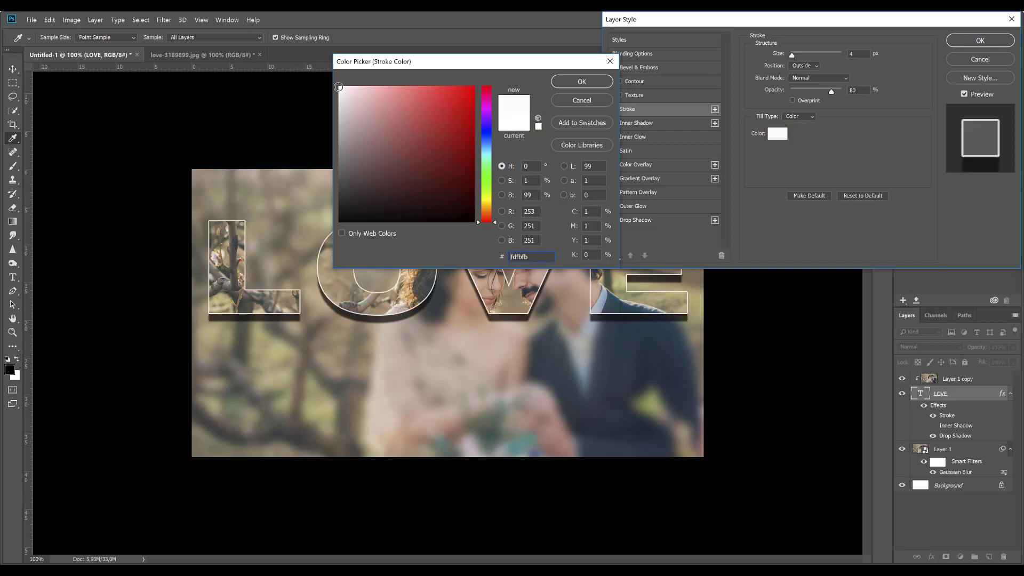
click(582, 81)
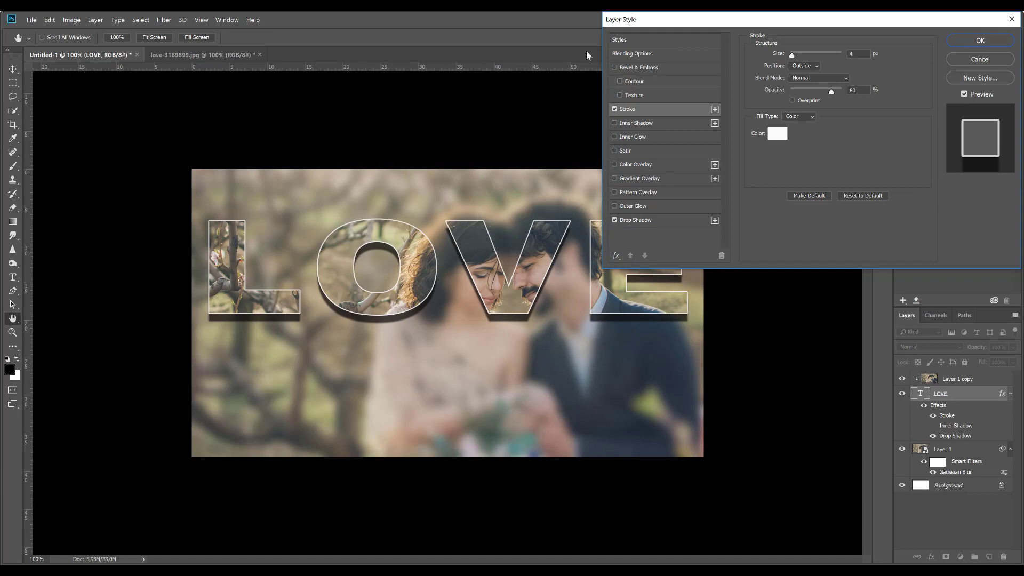
Set the stroke to 5 px at 83% opacity and apply the layer styles.
click(813, 118)
mouse_move(832, 92)
mouse_down()
mouse_move(817, 91)
mouse_move(835, 93)
mouse_up()
mouse_move(792, 56)
mouse_down()
mouse_move(804, 58)
mouse_move(791, 55)
mouse_up()
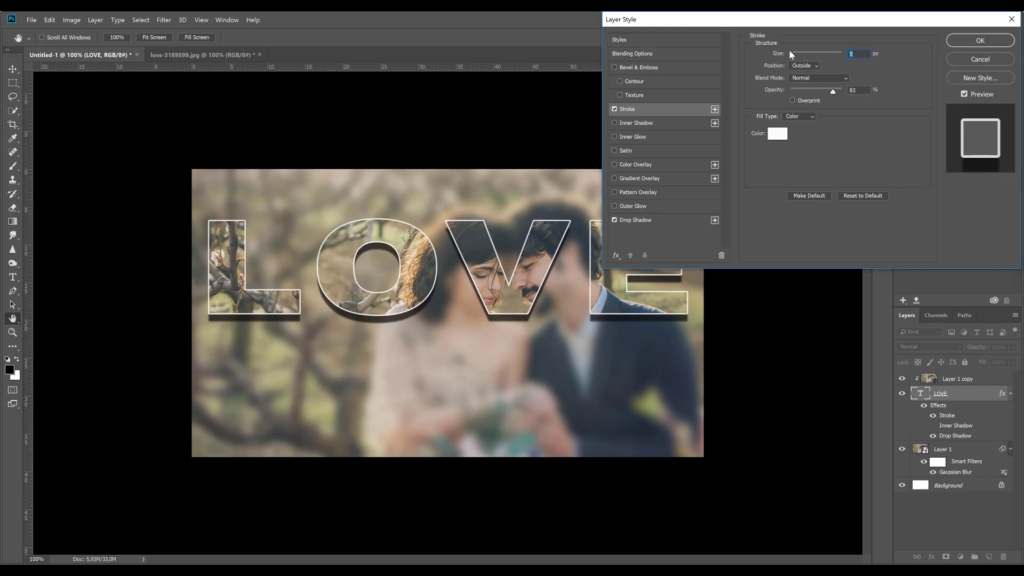
click(980, 39)
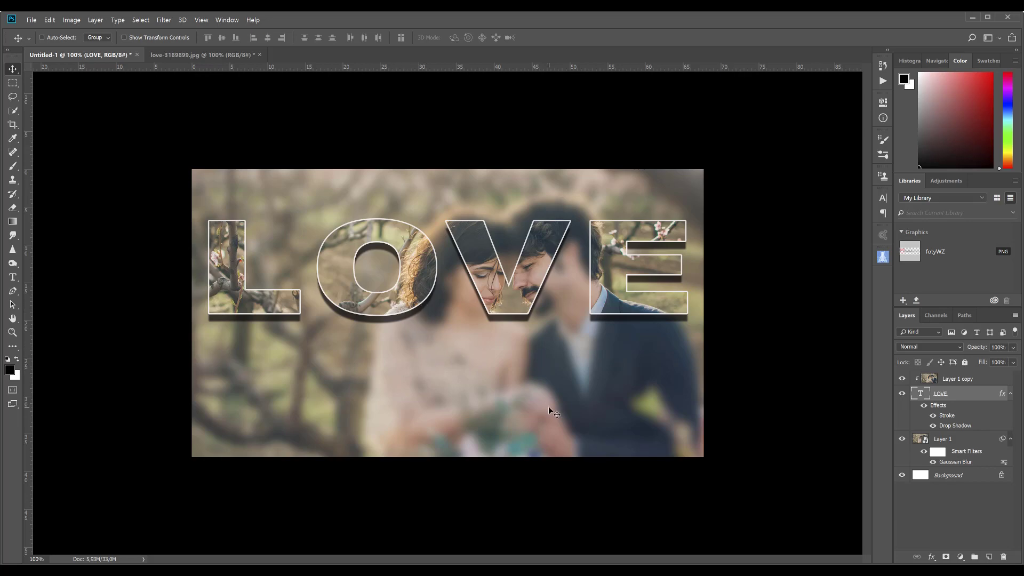
Test Layer 1's opacity, restore it to 100%, and reopen its Gaussian Blur smart filter.
click(917, 441)
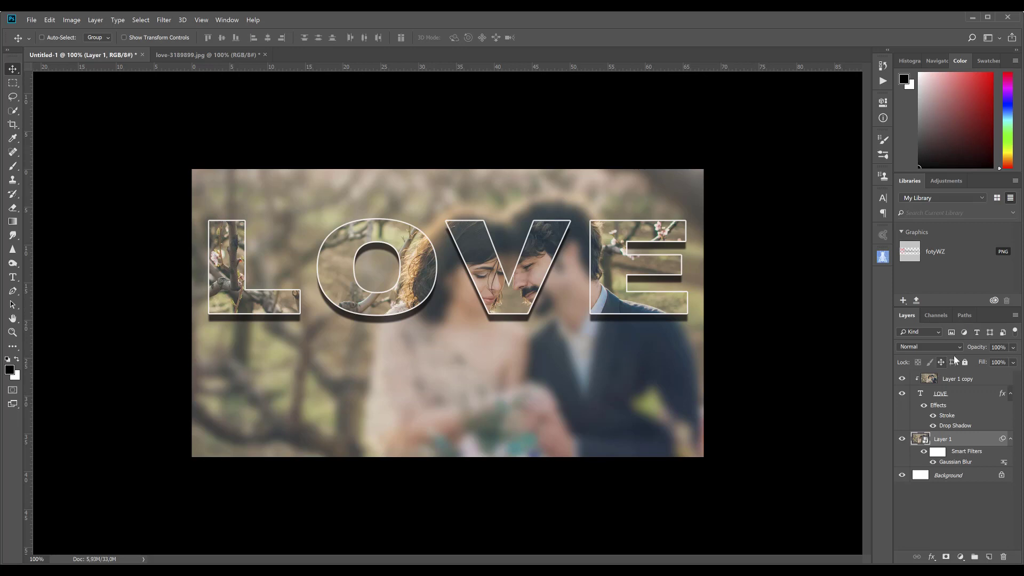
mouse_move(983, 350)
mouse_down()
mouse_move(963, 351)
mouse_move(973, 352)
mouse_up()
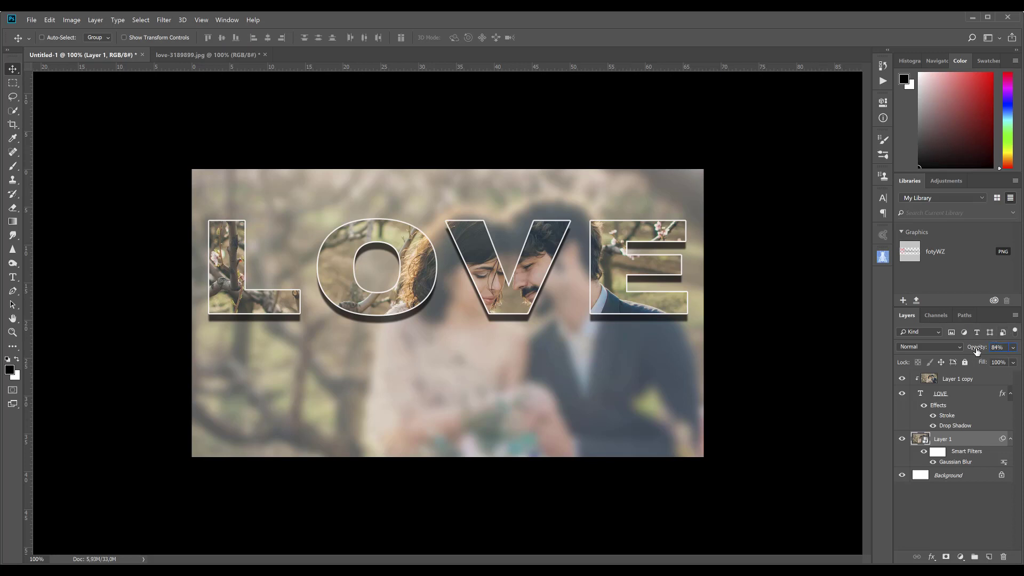
drag(977, 350, 1012, 350)
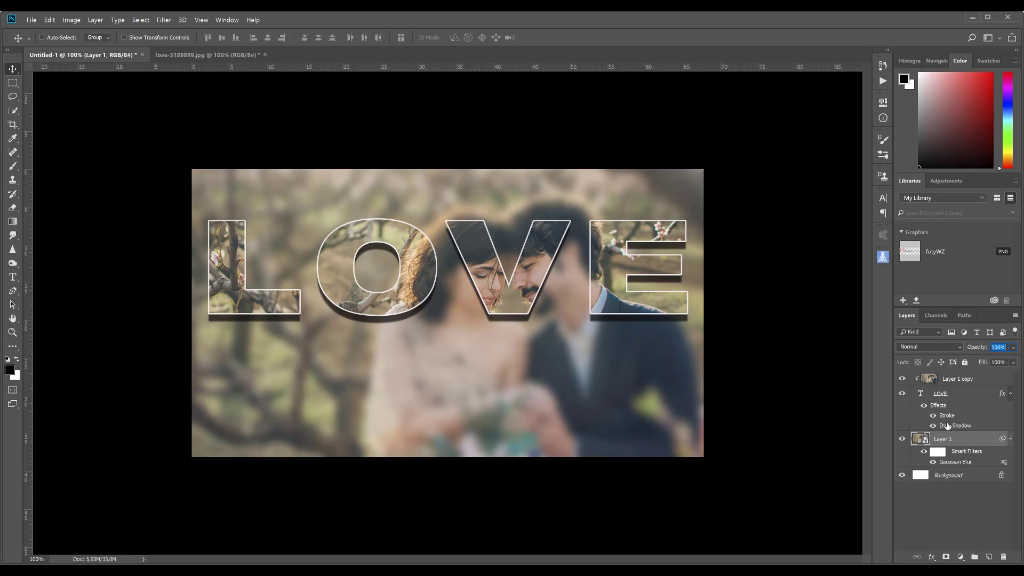
double_click(950, 463)
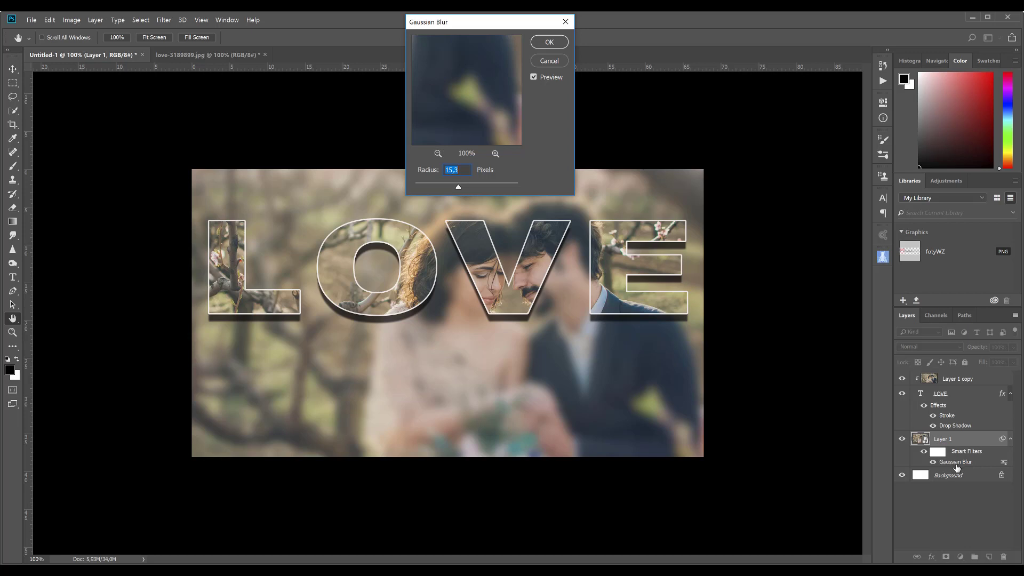
Adjust the Gaussian Blur radius to about 16,6 pixels and apply it.
click(618, 205)
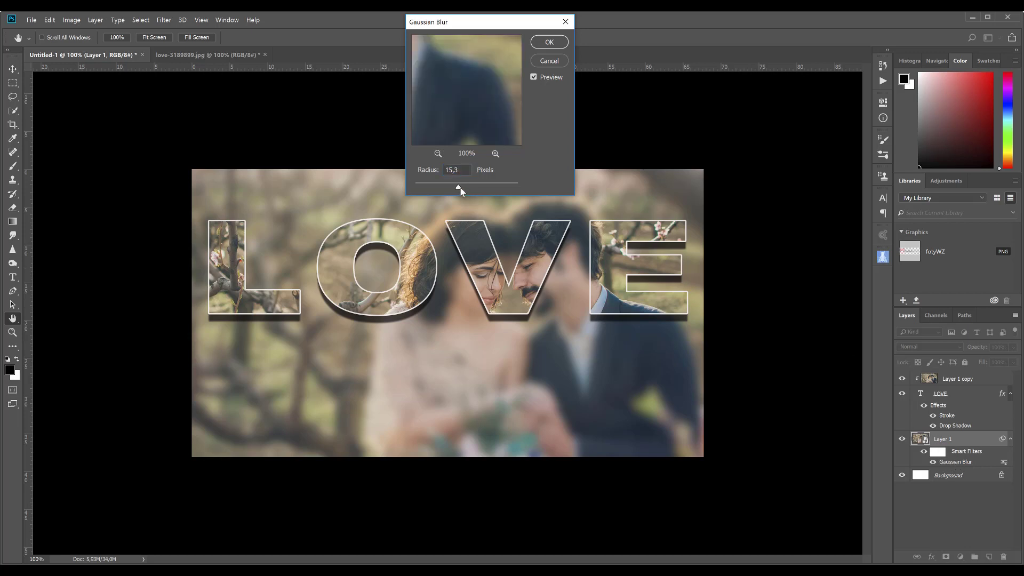
drag(460, 188, 477, 191)
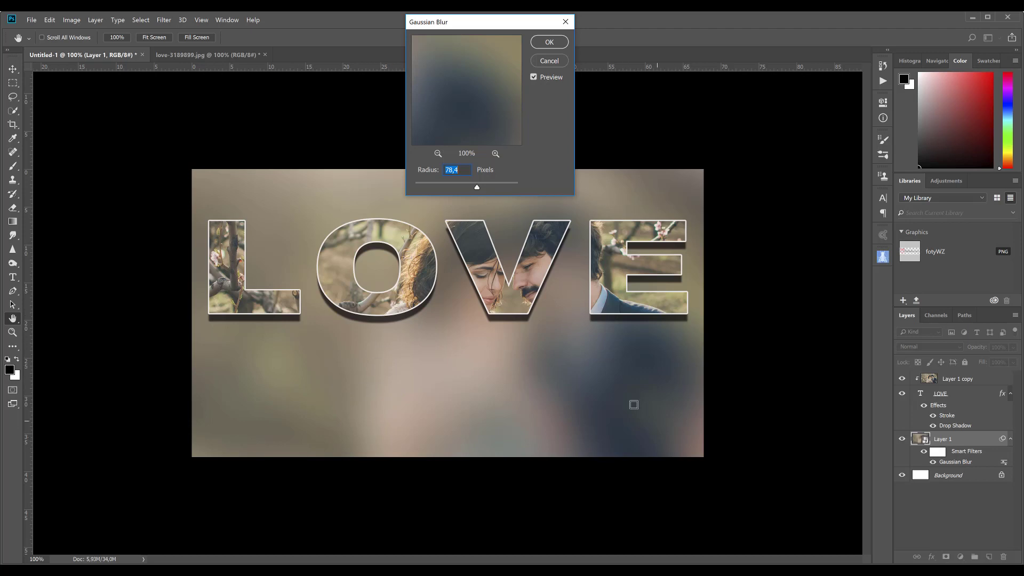
drag(477, 189, 462, 190)
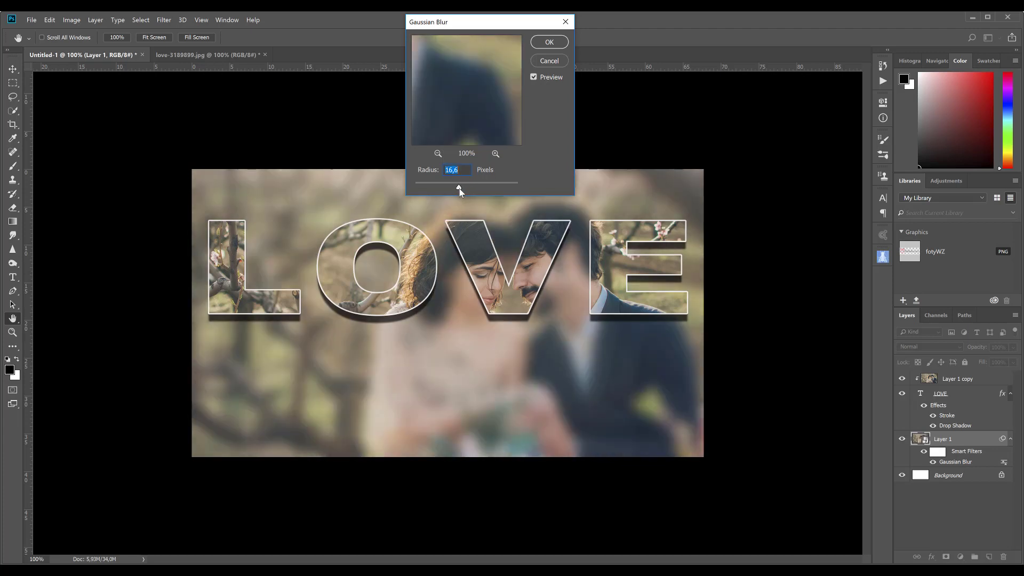
click(550, 43)
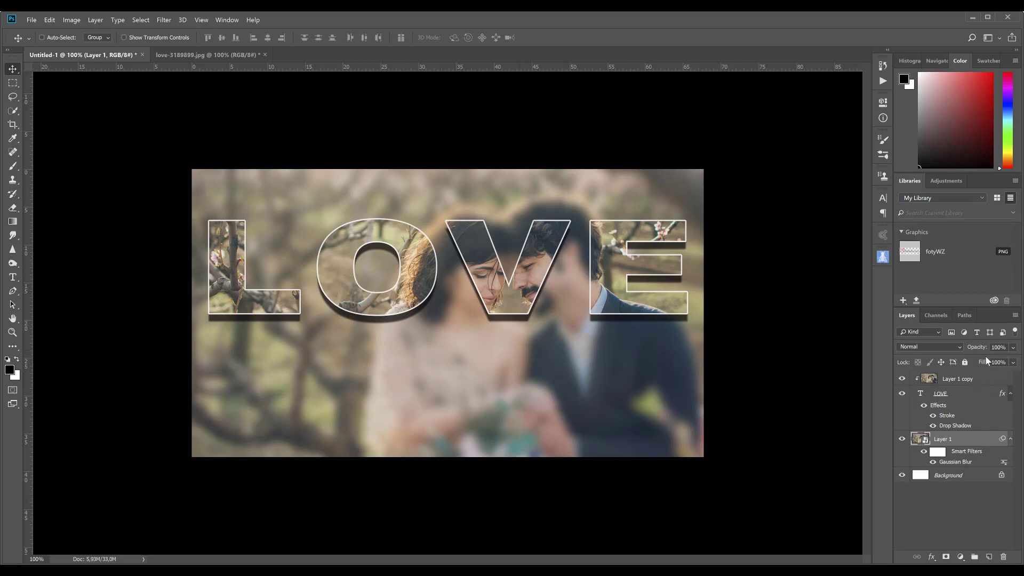
Lower Layer 1's opacity to 71% and select the clipped Layer 1 copy.
drag(985, 349, 971, 351)
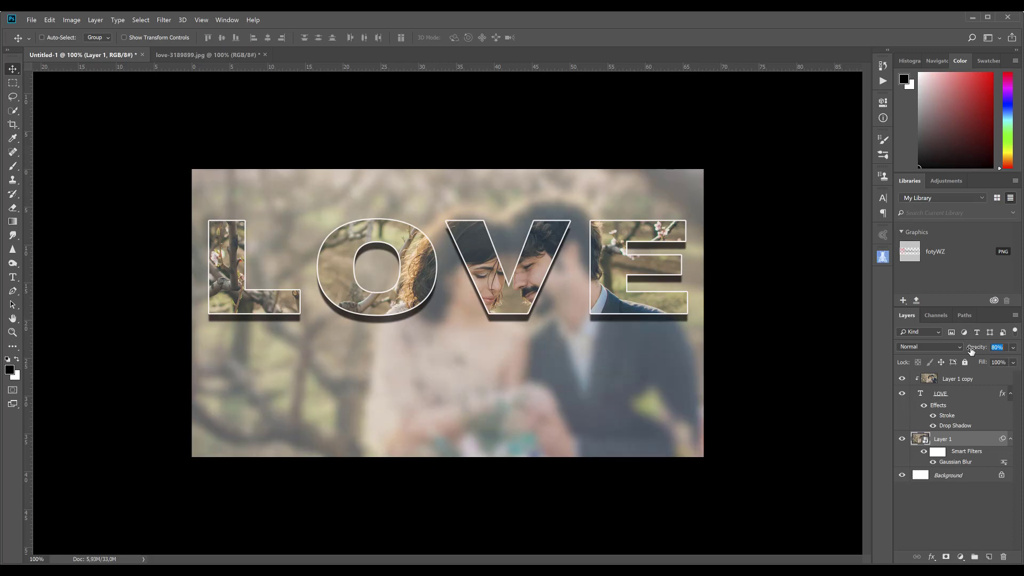
drag(971, 350, 967, 351)
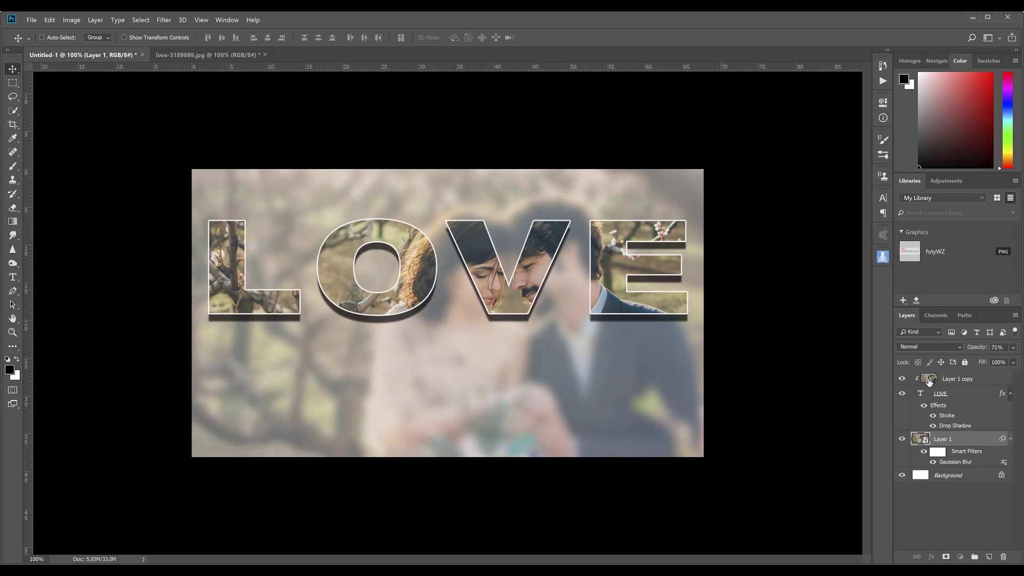
click(933, 382)
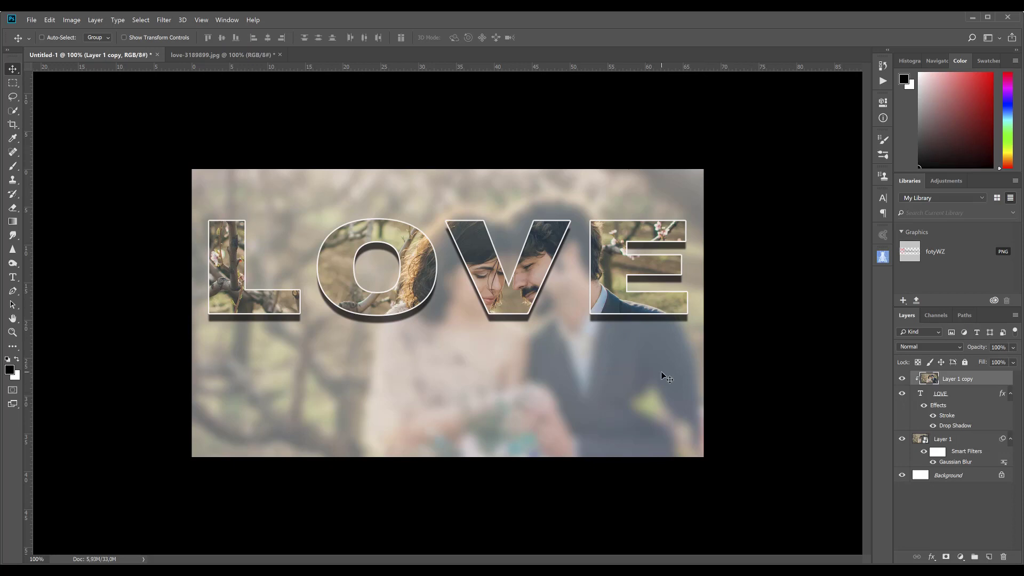
Paste the three-line Polish quote as a text layer and centre it beneath LOVE.
click(13, 278)
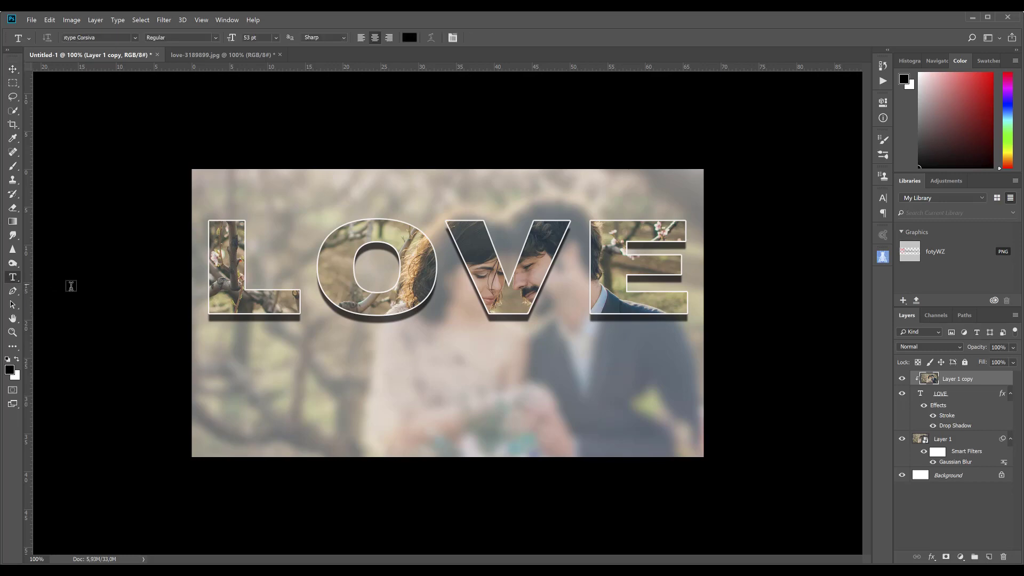
click(303, 392)
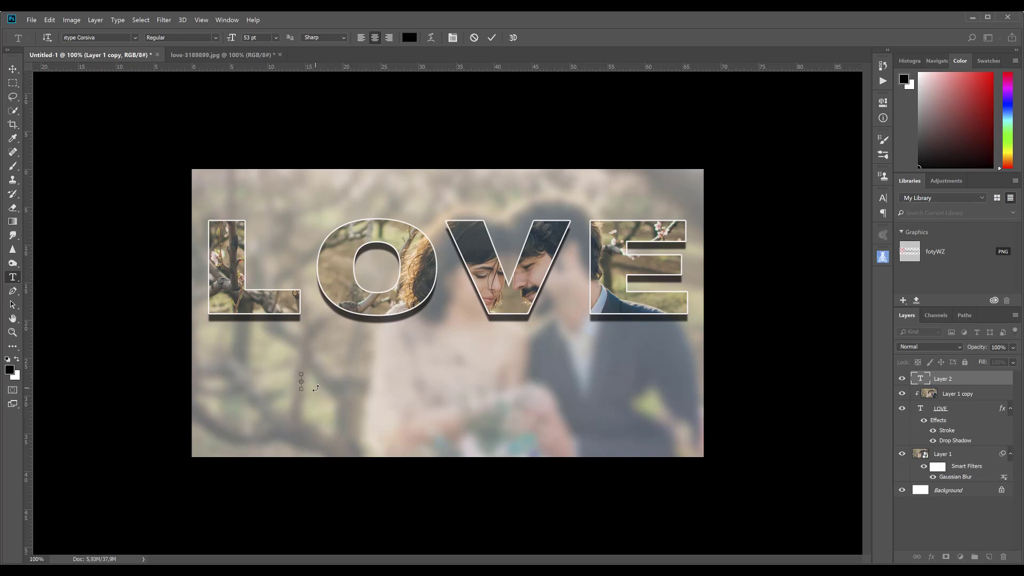
key(ctrl+v)
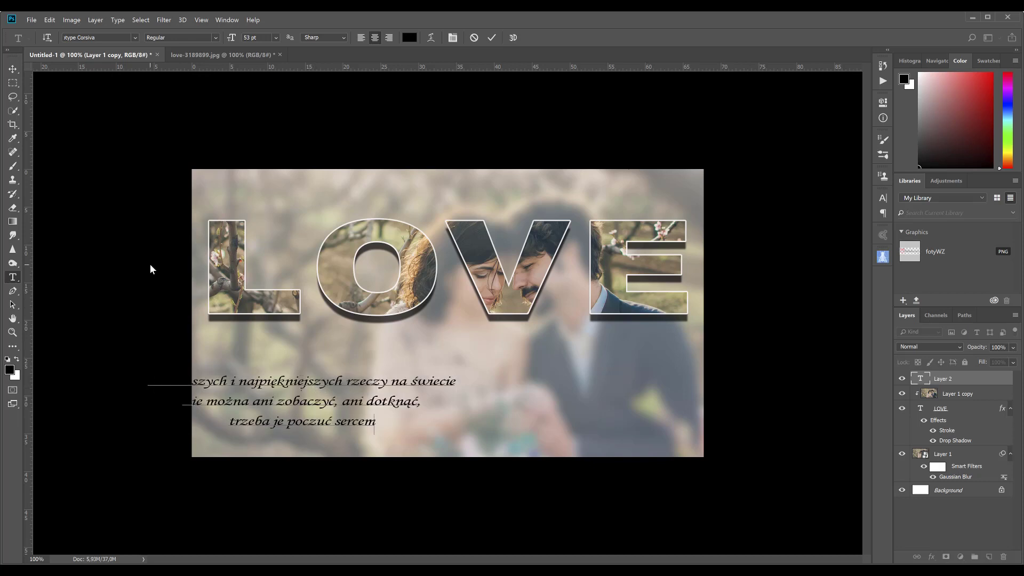
click(13, 70)
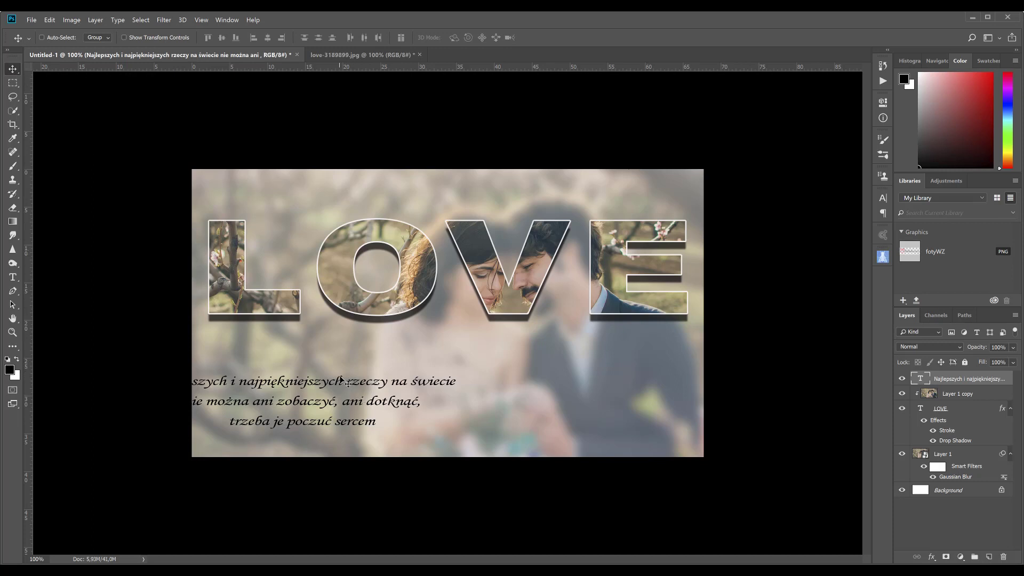
mouse_move(344, 383)
mouse_down()
mouse_move(476, 366)
mouse_move(486, 356)
mouse_up()
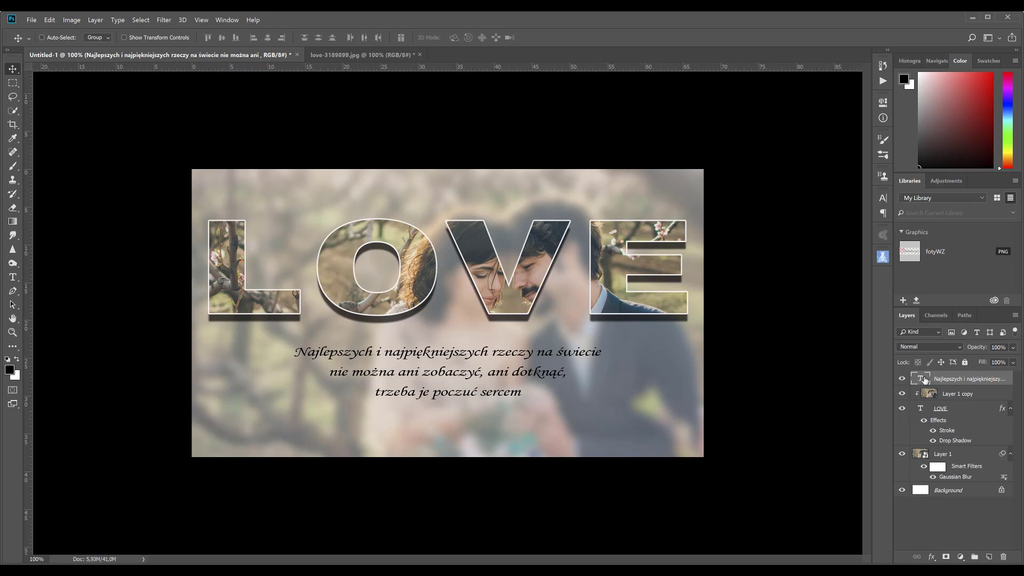
Set the quote's text colour to near-white fbf9f9 in the Character panel.
click(883, 197)
click(851, 262)
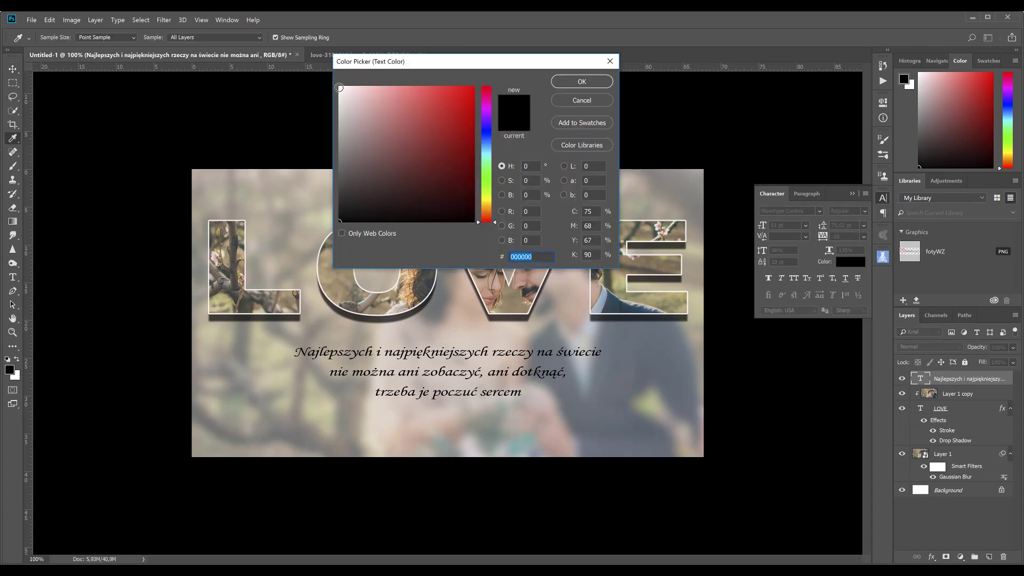
click(340, 88)
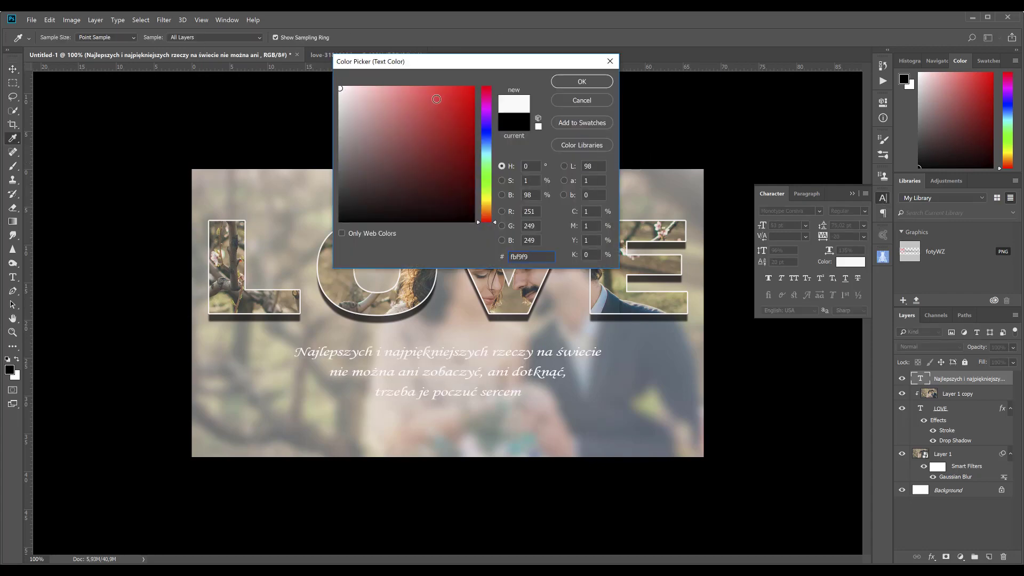
click(582, 83)
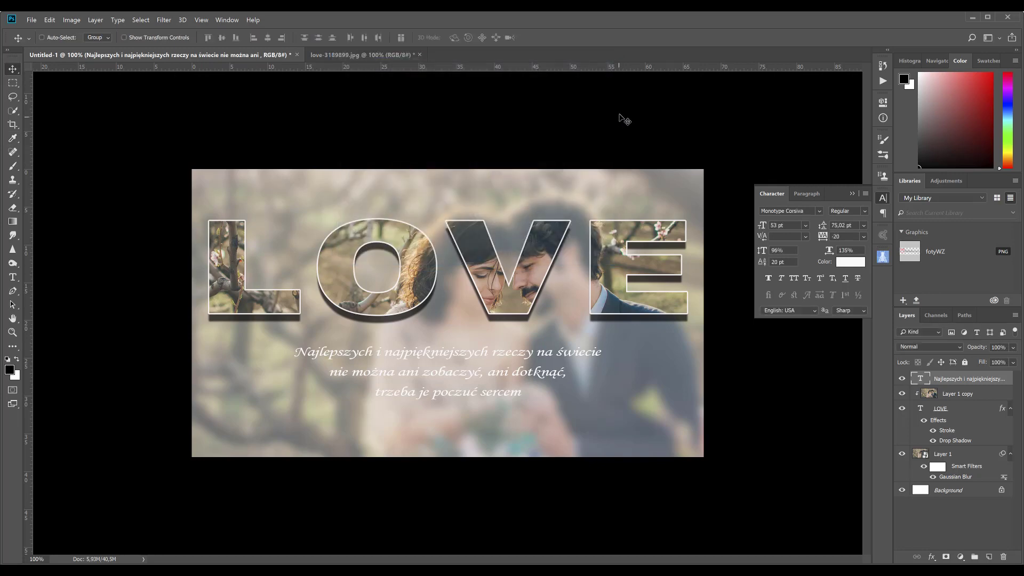
click(852, 194)
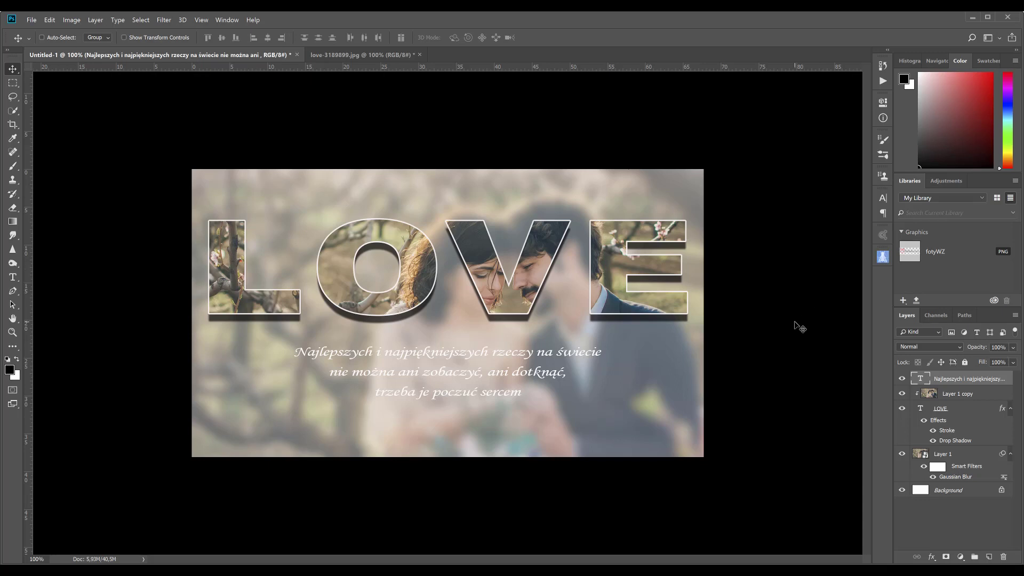
Switch to full screen mode with F to review the finished LOVE artwork.
key(f)
key(f)
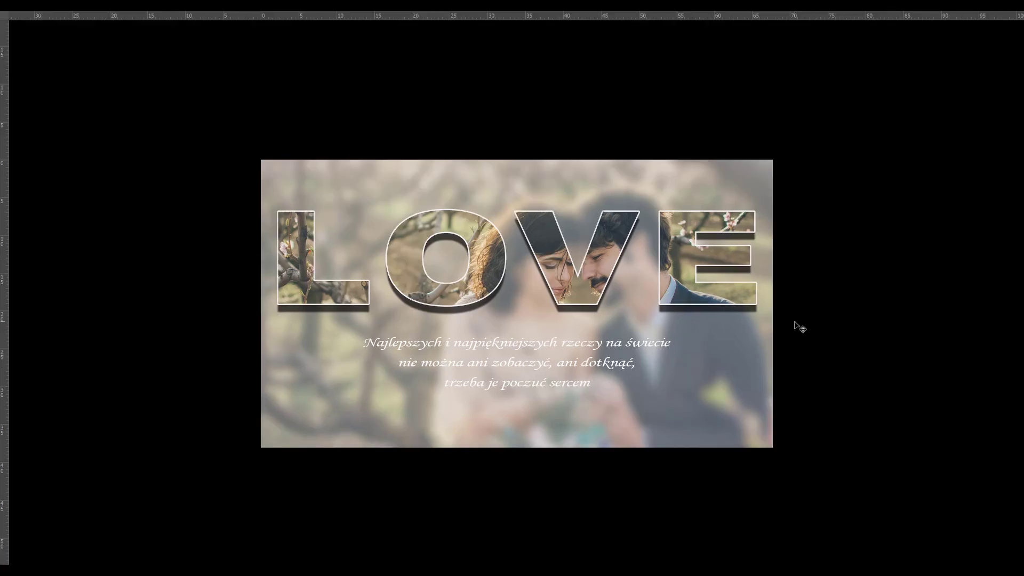